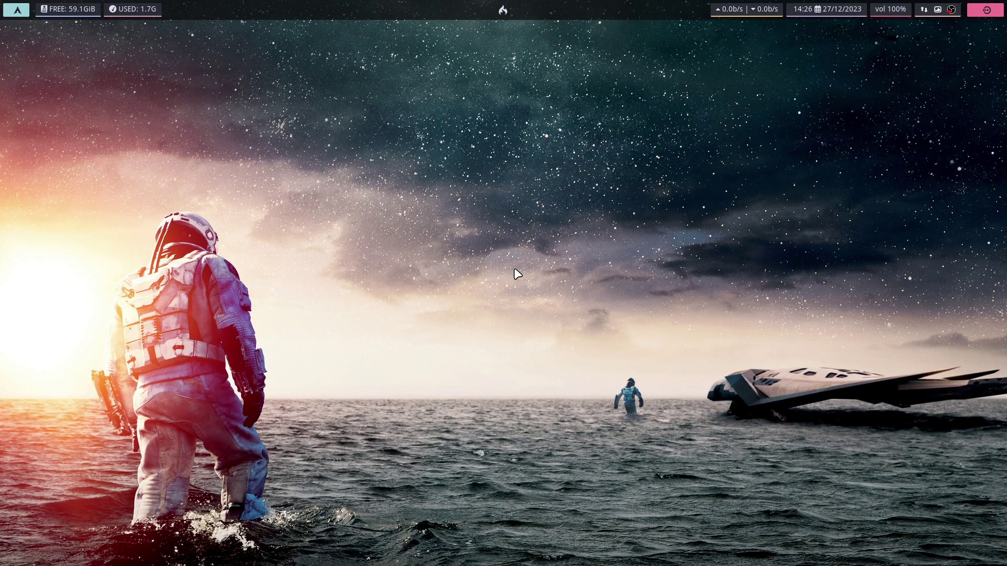
Open the file manager at home, go to the wayfire bookmark, and look over its folders and files
{"action": "left_click", "coordinate": [14, 16]}
{"action": "left_click", "coordinate": [14, 16]}
{"action": "key", "text": "super+shift+Return"}
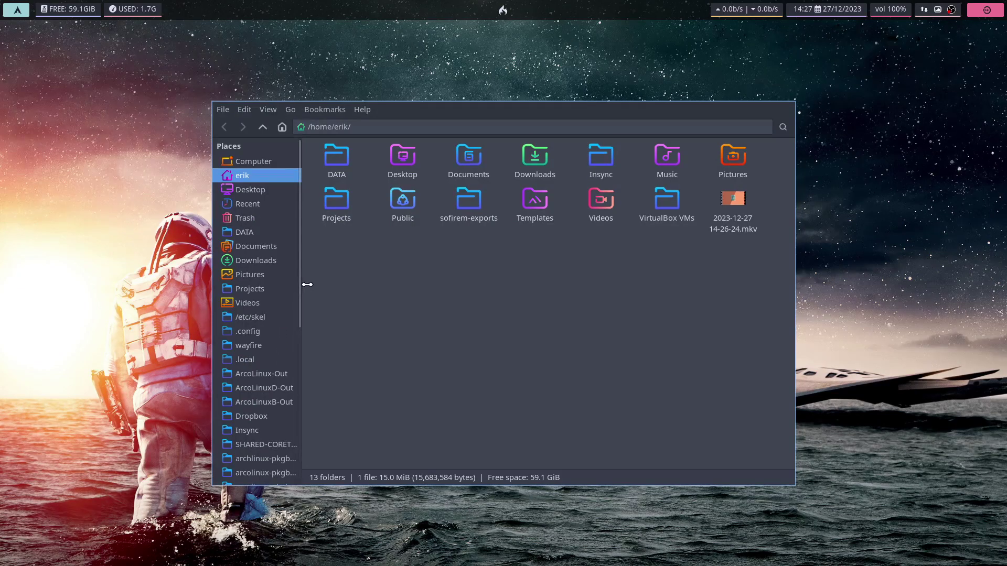
{"action": "left_click", "coordinate": [248, 346]}
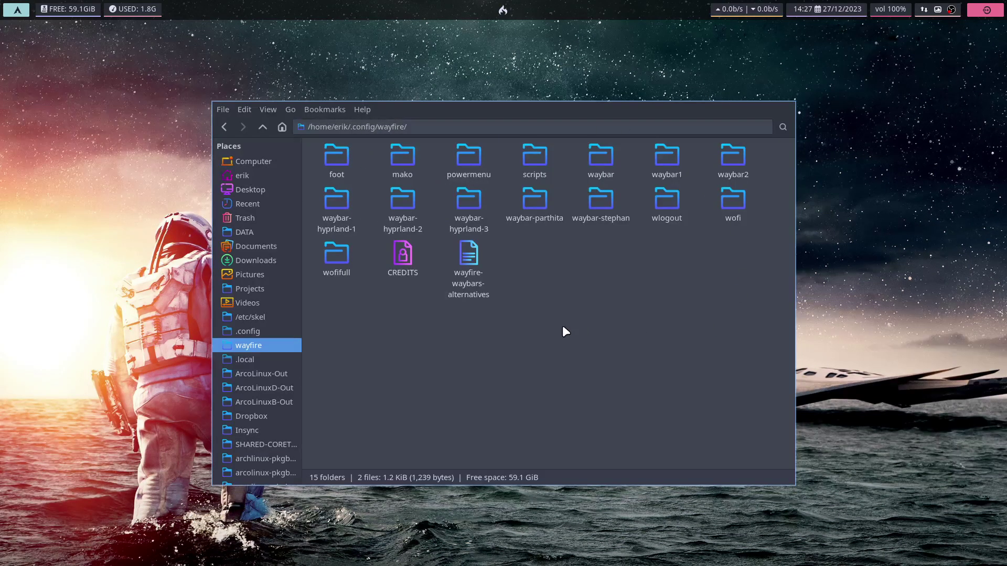
{"action": "left_click", "coordinate": [594, 167]}
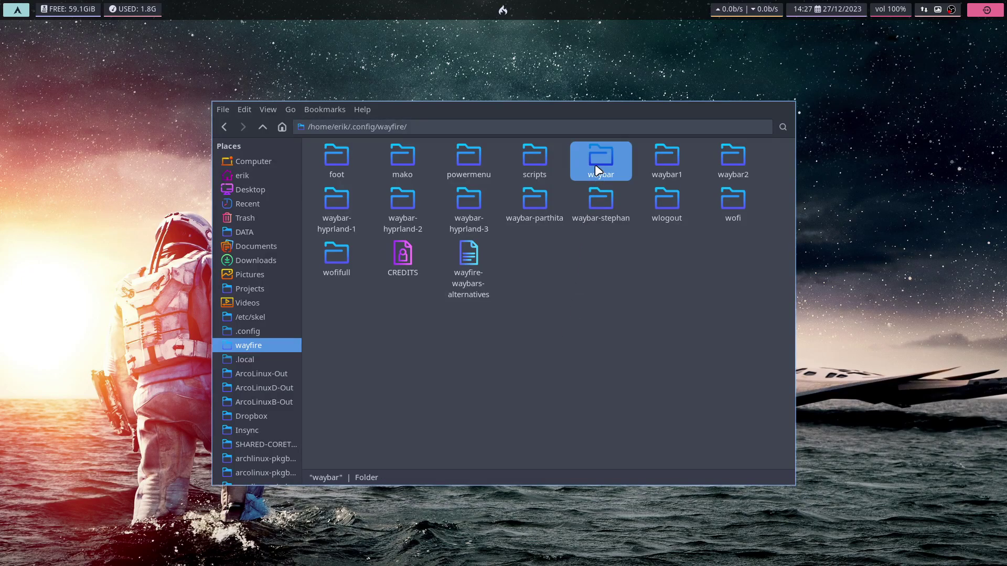
{"action": "left_click", "coordinate": [601, 198], "text": "shift"}
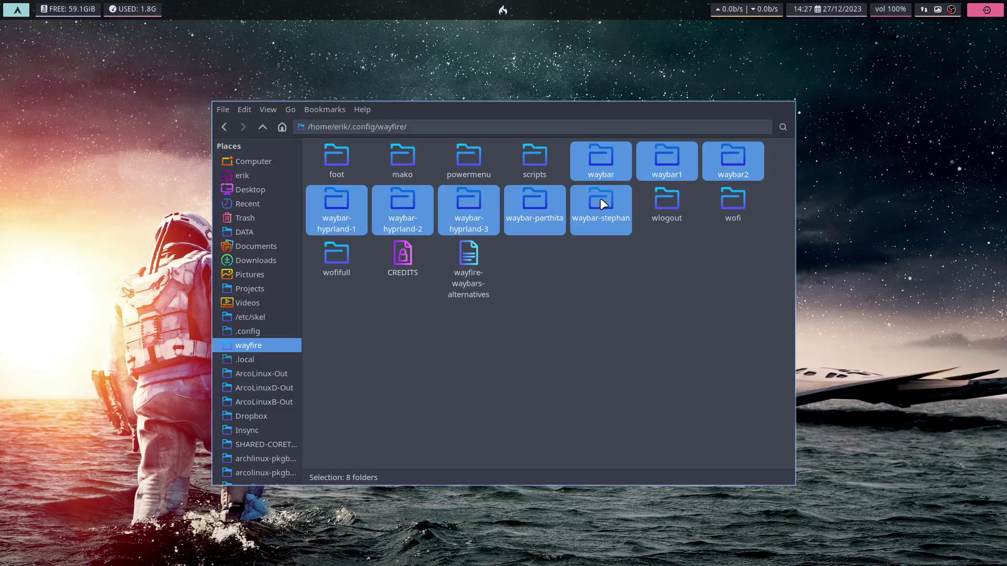
{"action": "left_click", "coordinate": [541, 157]}
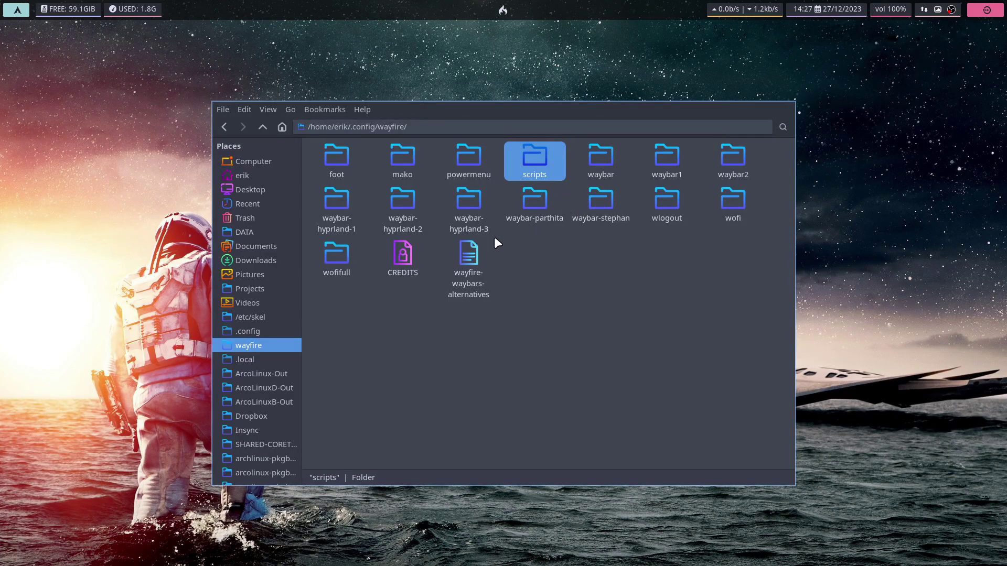
{"action": "left_click", "coordinate": [471, 256]}
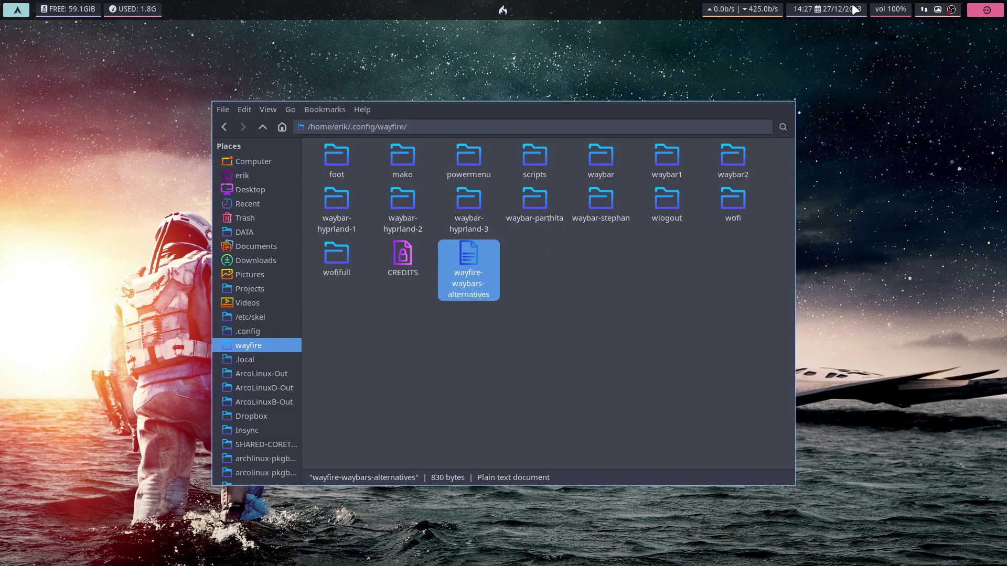
Confirm the waybar folder holds config.ini, modules and style.css, then return to the wayfire folder
{"action": "double_click", "coordinate": [603, 158]}
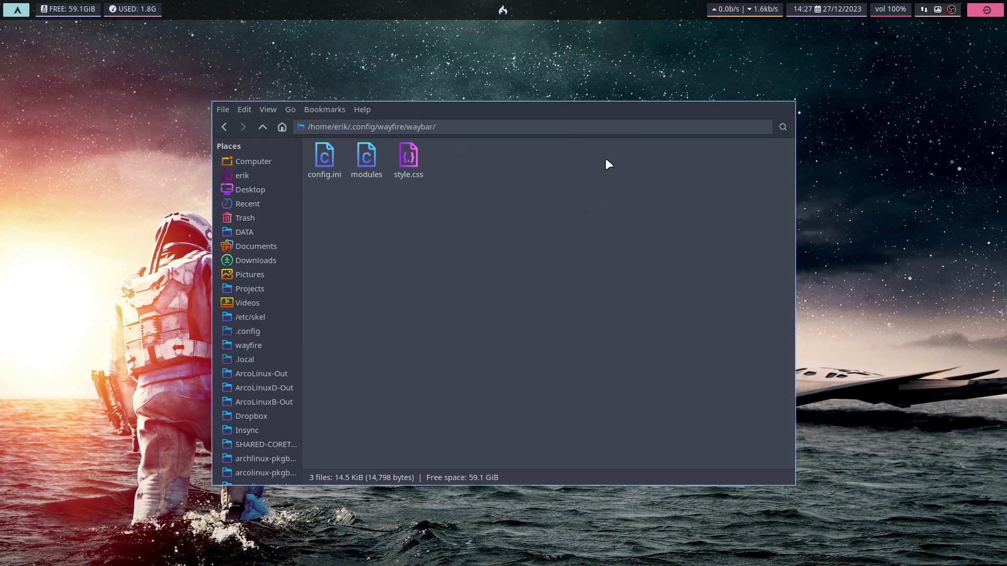
{"action": "left_click_drag", "start_coordinate": [330, 216], "coordinate": [538, 182]}
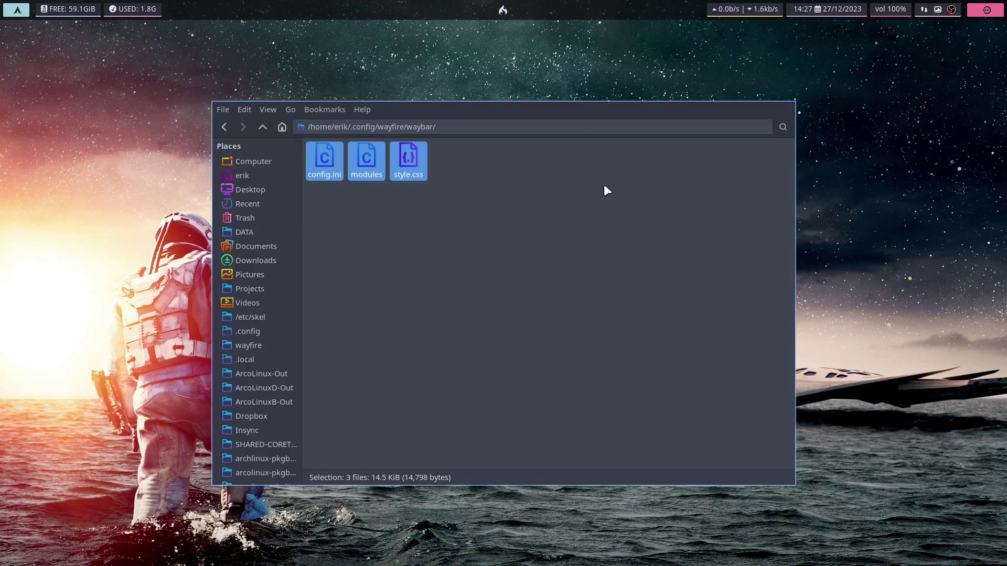
{"action": "left_click", "coordinate": [435, 207]}
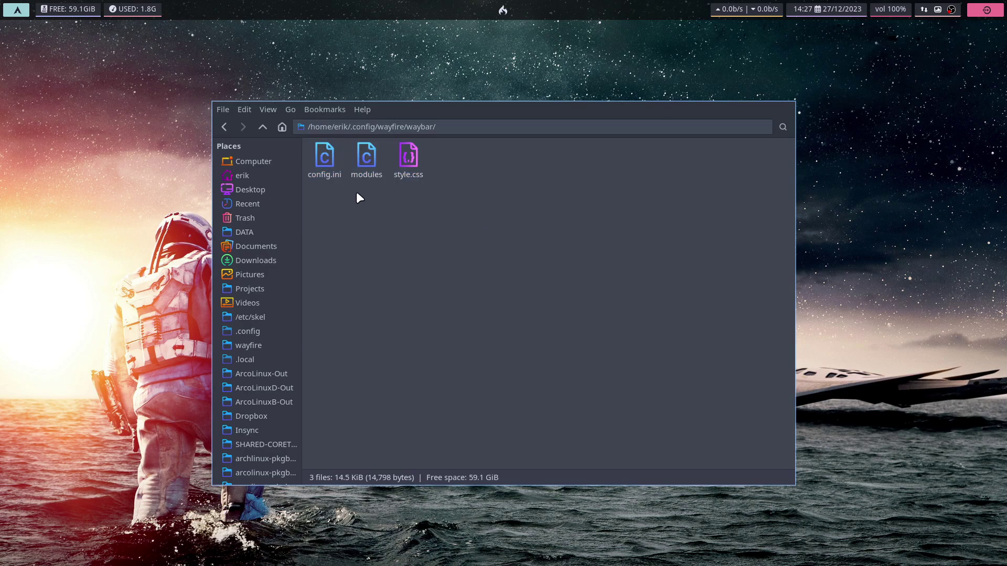
{"action": "left_click", "coordinate": [263, 127]}
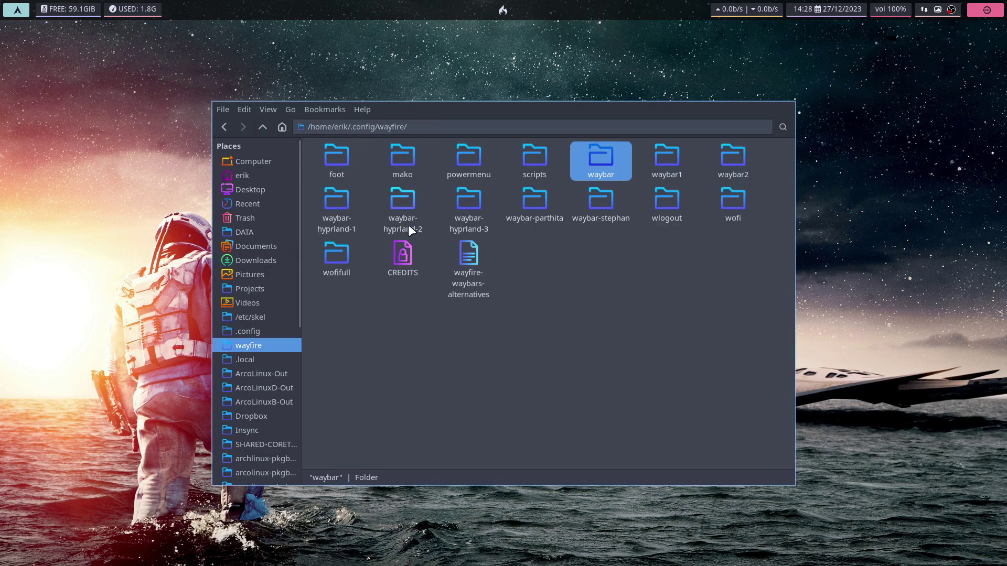
Copy-paste the waybar folder and rename the copy, dropping the copy suffix, to waybar-mine
{"action": "left_click", "coordinate": [594, 268]}
{"action": "left_click", "coordinate": [592, 153]}
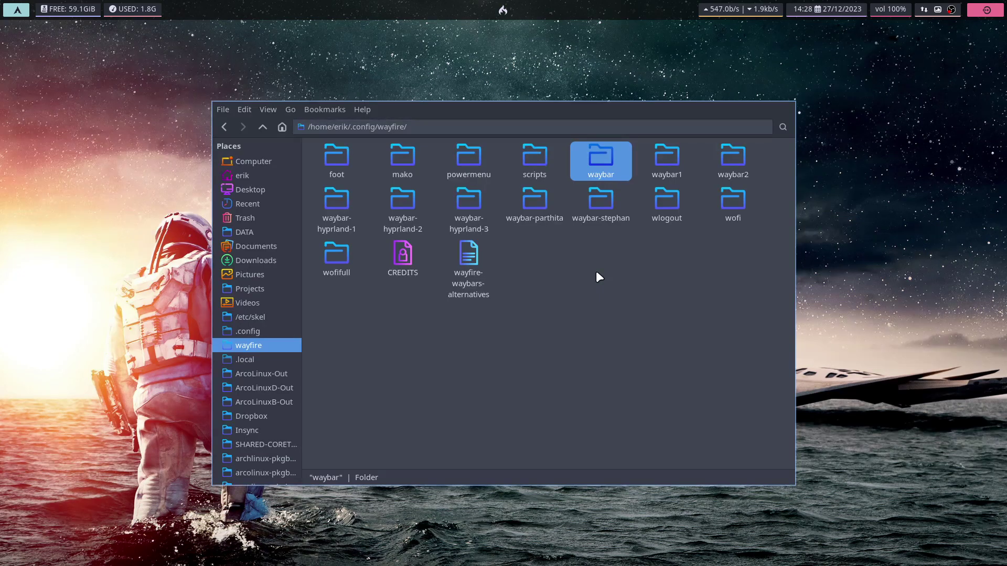
{"action": "key", "text": "ctrl+v"}
{"action": "key", "text": "F2"}
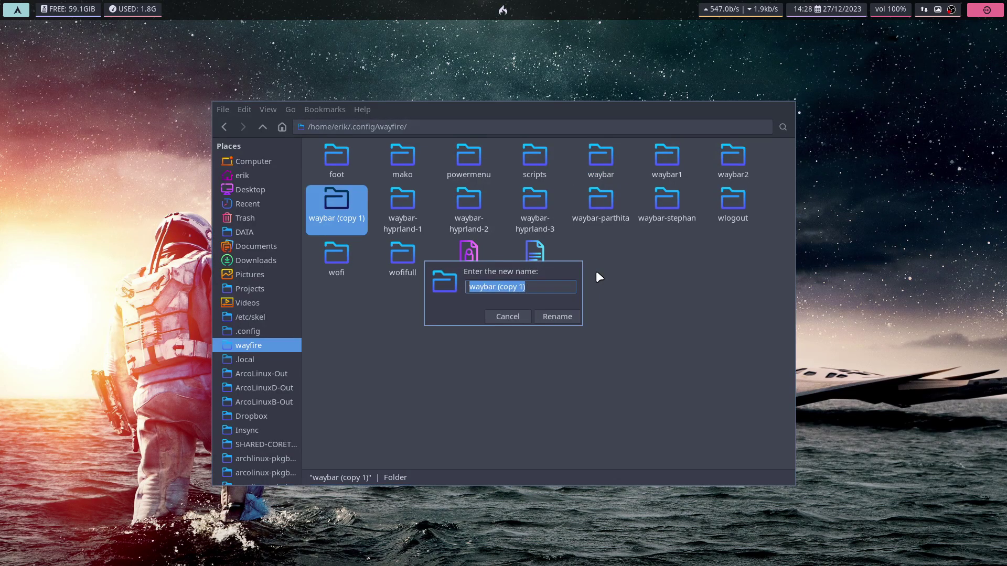
{"action": "key", "text": "End"}
{"action": "key", "text": "BackSpace"}
{"action": "key", "text": "BackSpace"}
{"action": "key", "text": "BackSpace"}
{"action": "key", "text": "BackSpace"}
{"action": "key", "text": "BackSpace"}
{"action": "key", "text": "BackSpace"}
{"action": "key", "text": "BackSpace"}
{"action": "key", "text": "BackSpace"}
{"action": "key", "text": "BackSpace"}
{"action": "type", "text": "-mine"}
{"action": "key", "text": "Return"}
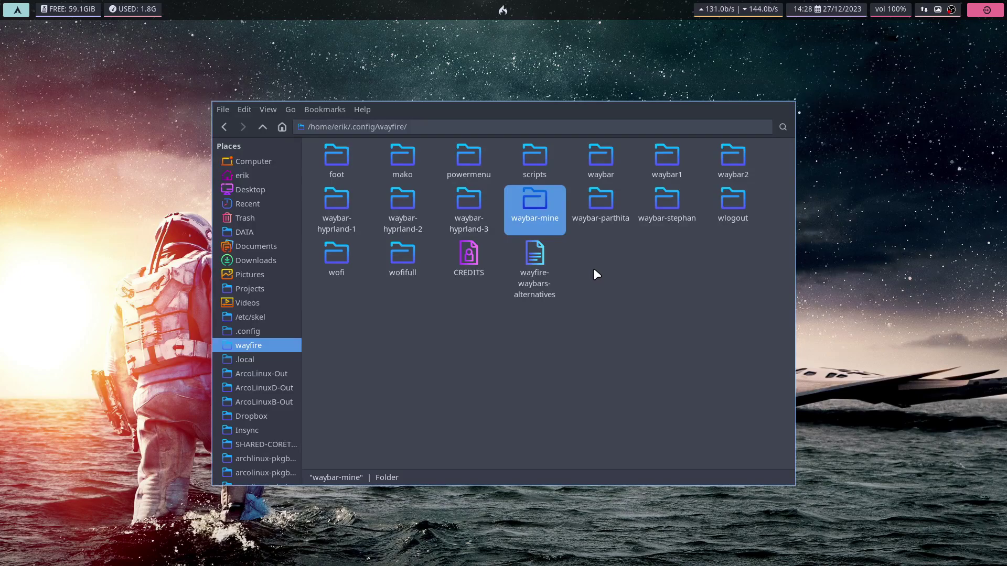
{"action": "double_click", "coordinate": [535, 160]}
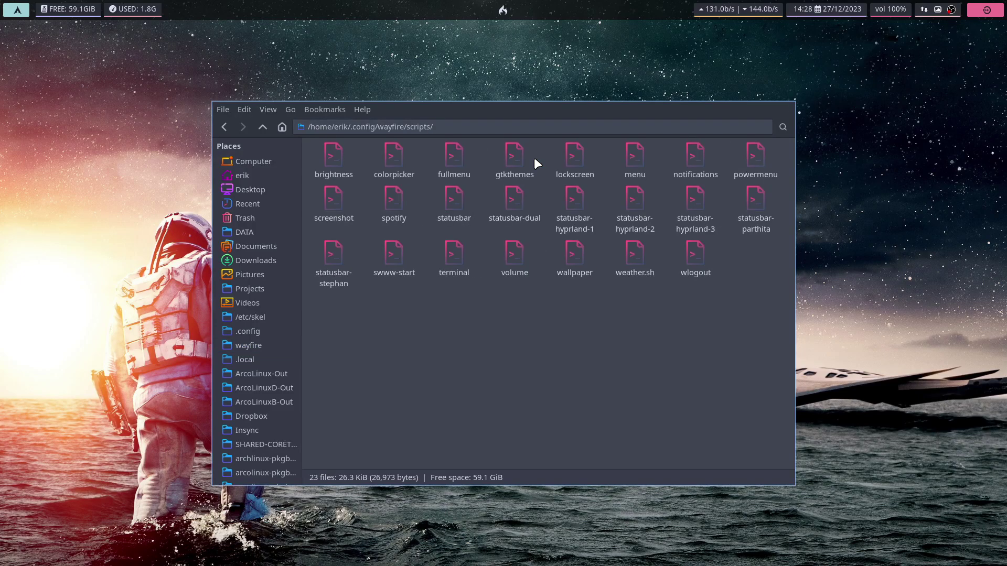
{"action": "left_click", "coordinate": [455, 199]}
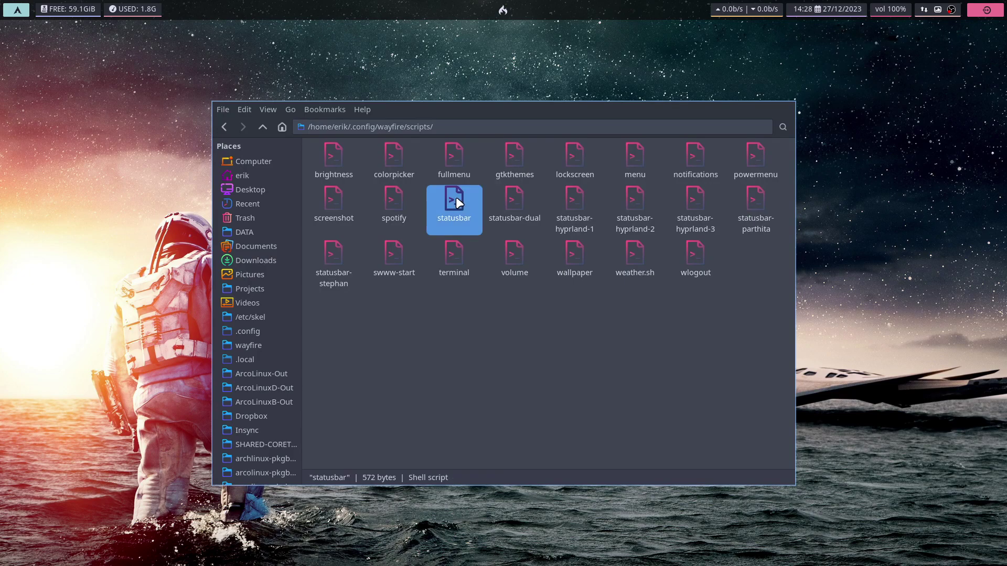
{"action": "left_click", "coordinate": [509, 203]}
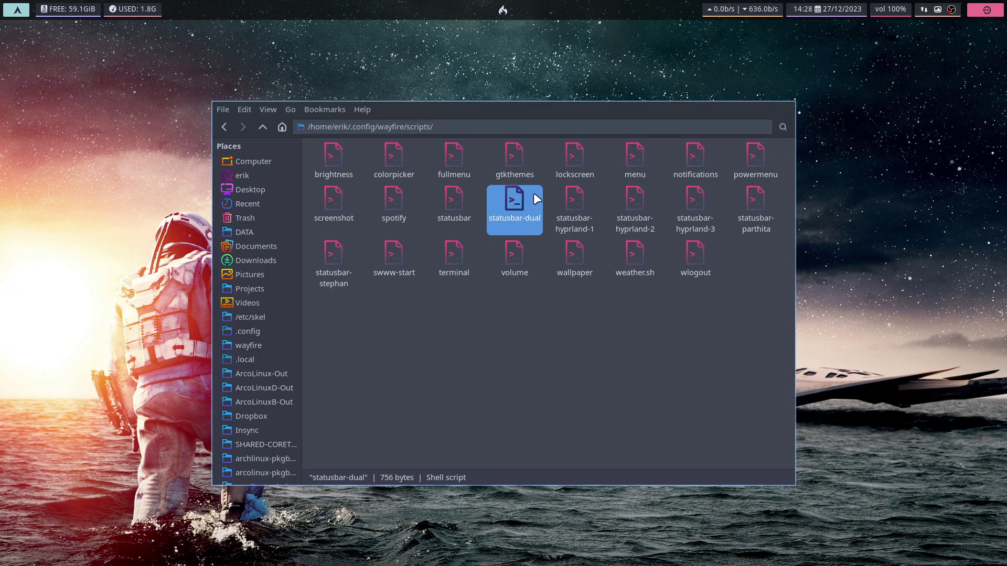
{"action": "left_click", "coordinate": [575, 211]}
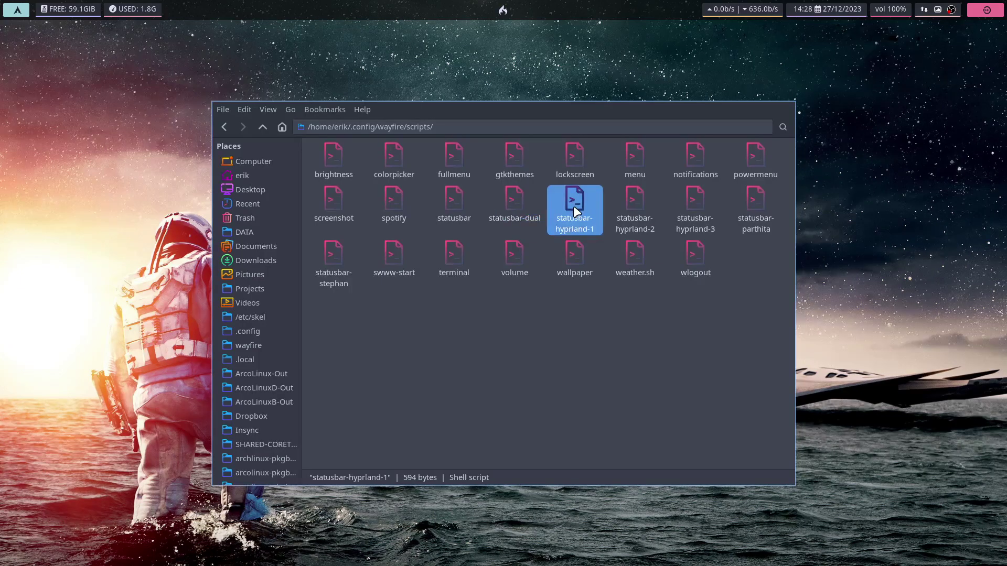
{"action": "left_click", "coordinate": [633, 199]}
{"action": "left_click", "coordinate": [699, 200]}
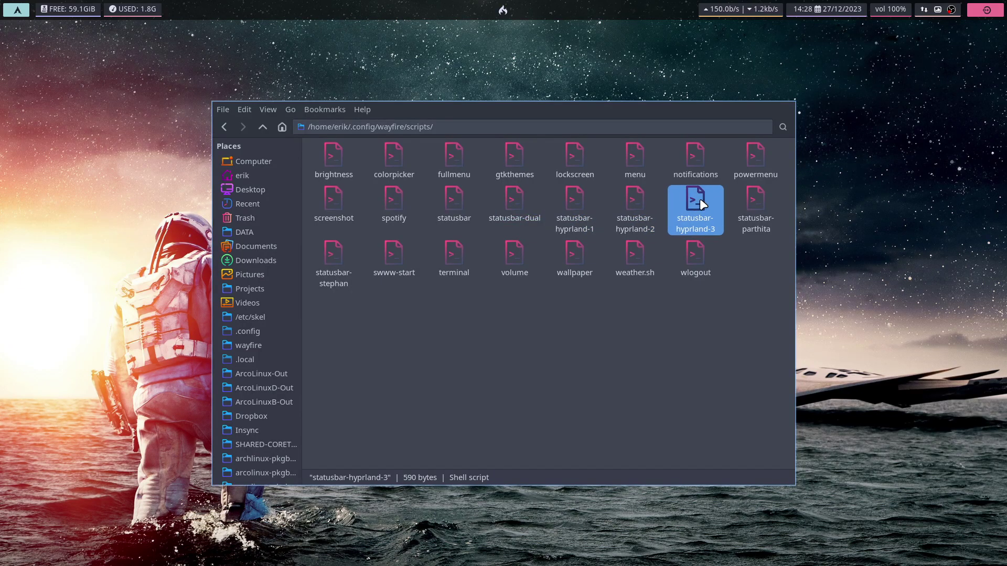
{"action": "left_click", "coordinate": [751, 205]}
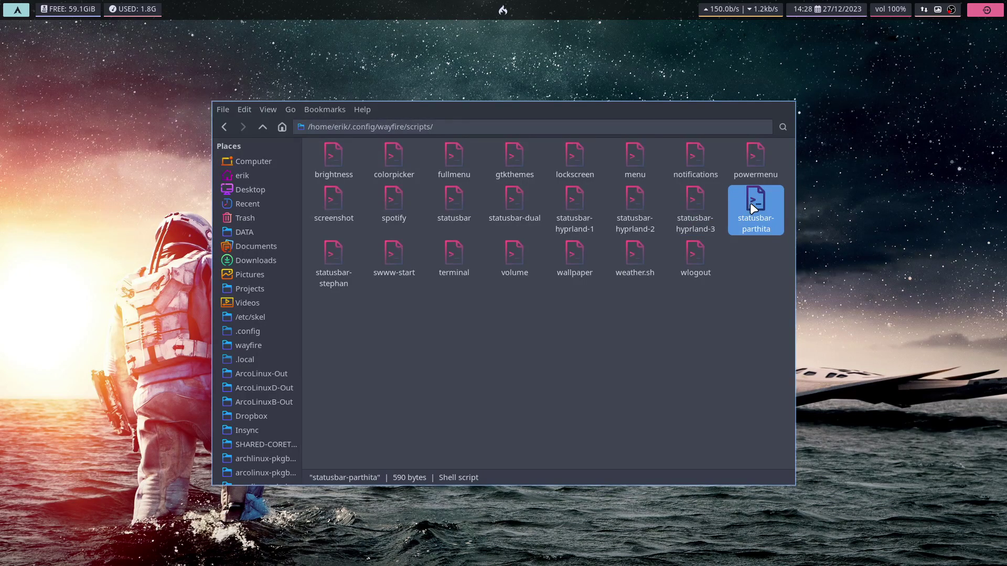
{"action": "left_click", "coordinate": [341, 259]}
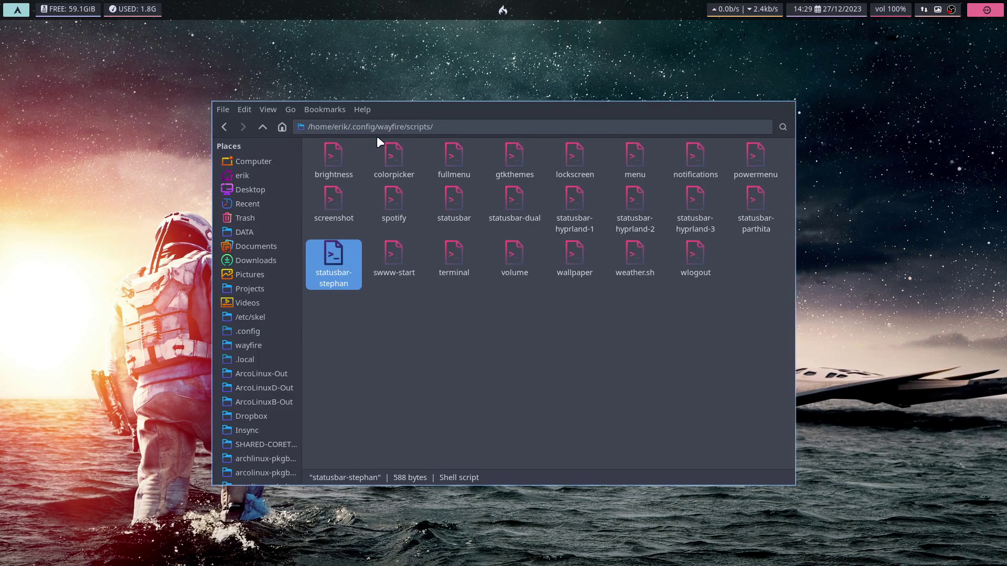
Return to the wayfire folder, check waybar-mine, and open the scripts folder
{"action": "left_click", "coordinate": [263, 127]}
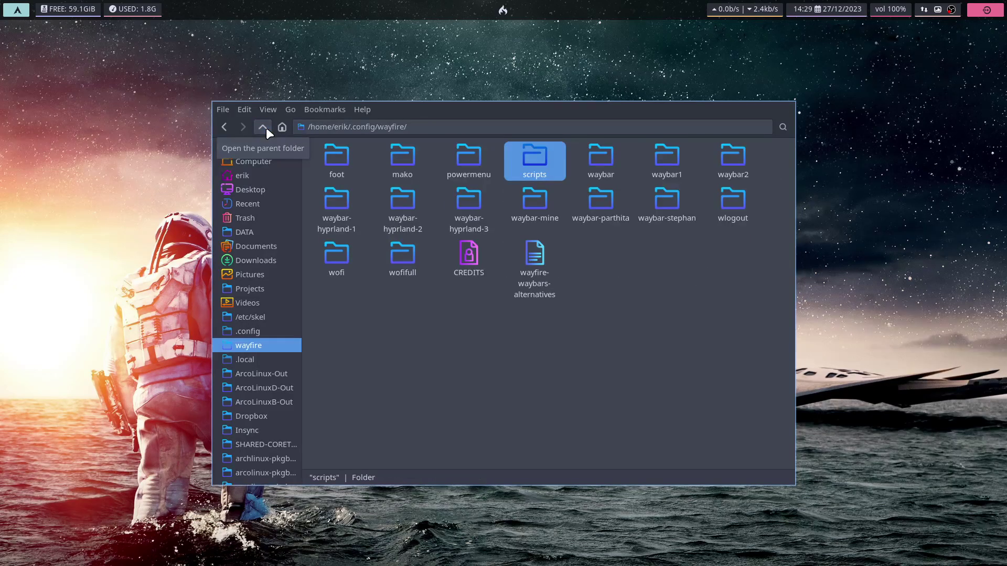
{"action": "left_click", "coordinate": [536, 209]}
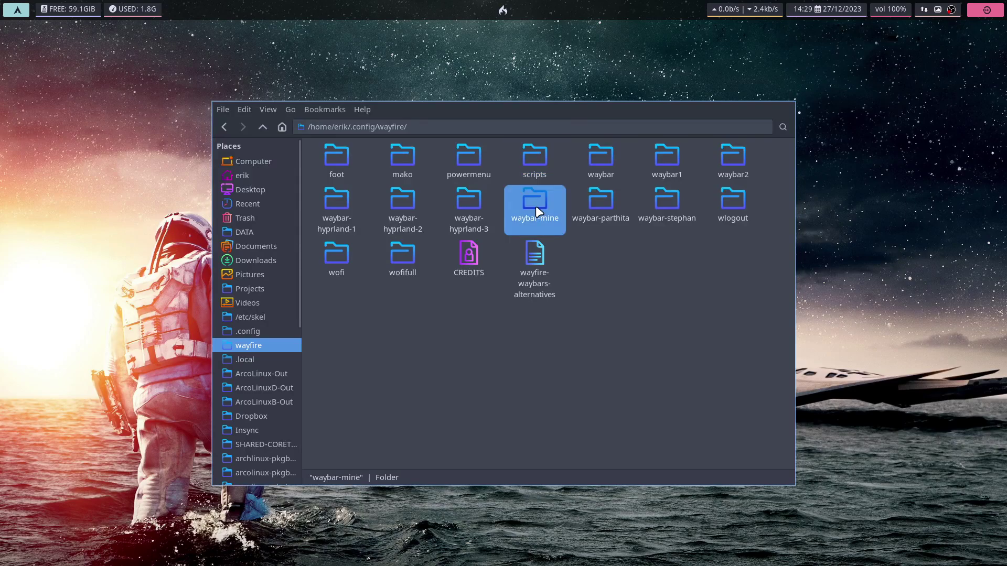
{"action": "double_click", "coordinate": [531, 160]}
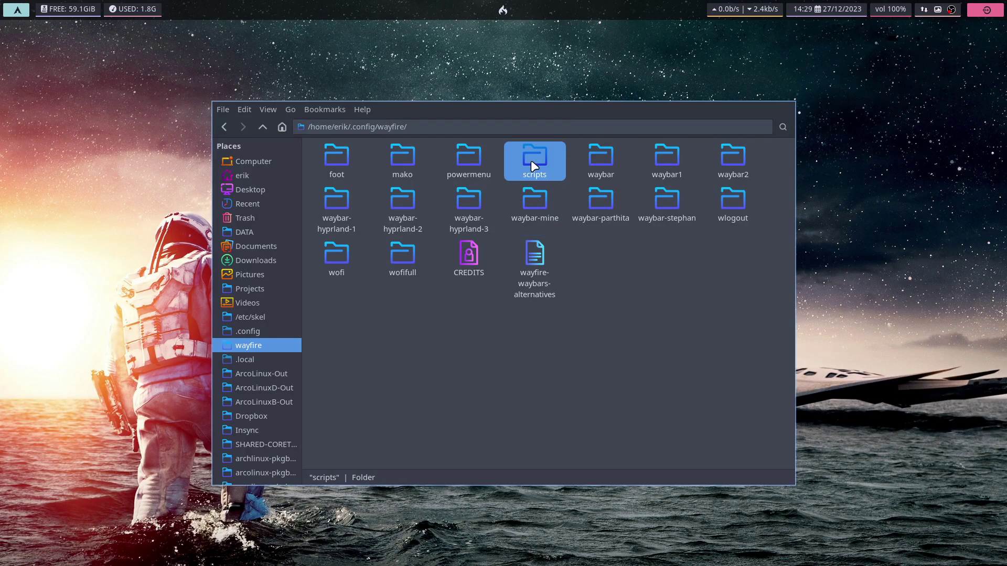
Duplicate the statusbar script and rename the copy to statusbar-mine
{"action": "left_click", "coordinate": [459, 199]}
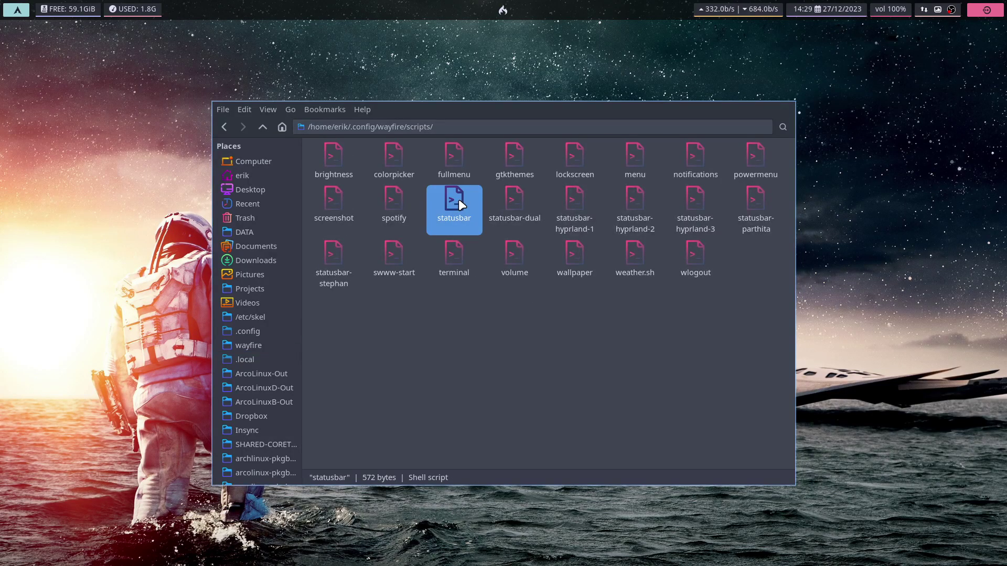
{"action": "key", "text": "ctrl+c"}
{"action": "key", "text": "ctrl+v"}
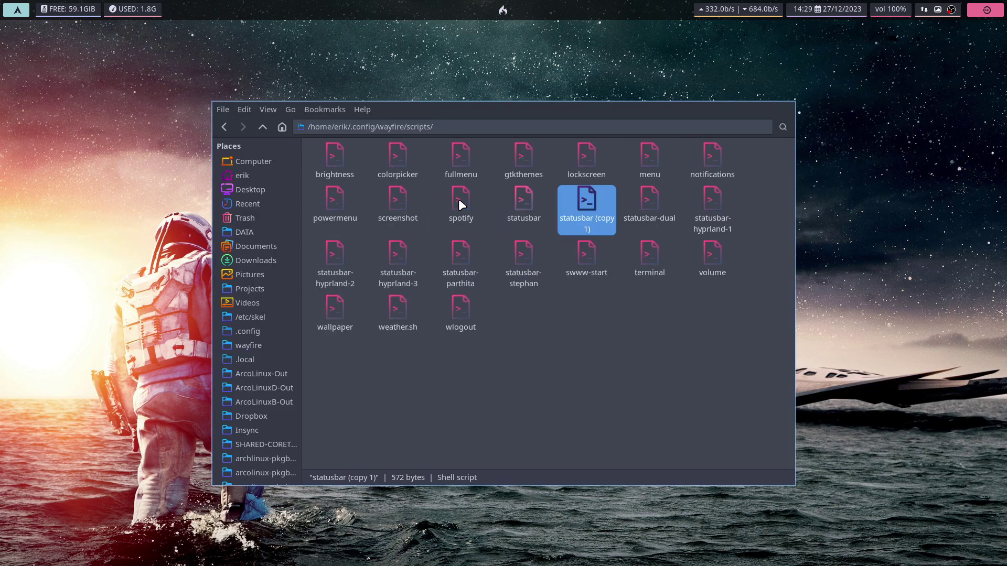
{"action": "key", "text": "F2"}
{"action": "key", "text": "End"}
{"action": "key", "text": "BackSpace"}
{"action": "key", "text": "BackSpace"}
{"action": "key", "text": "BackSpace"}
{"action": "key", "text": "BackSpace"}
{"action": "key", "text": "BackSpace"}
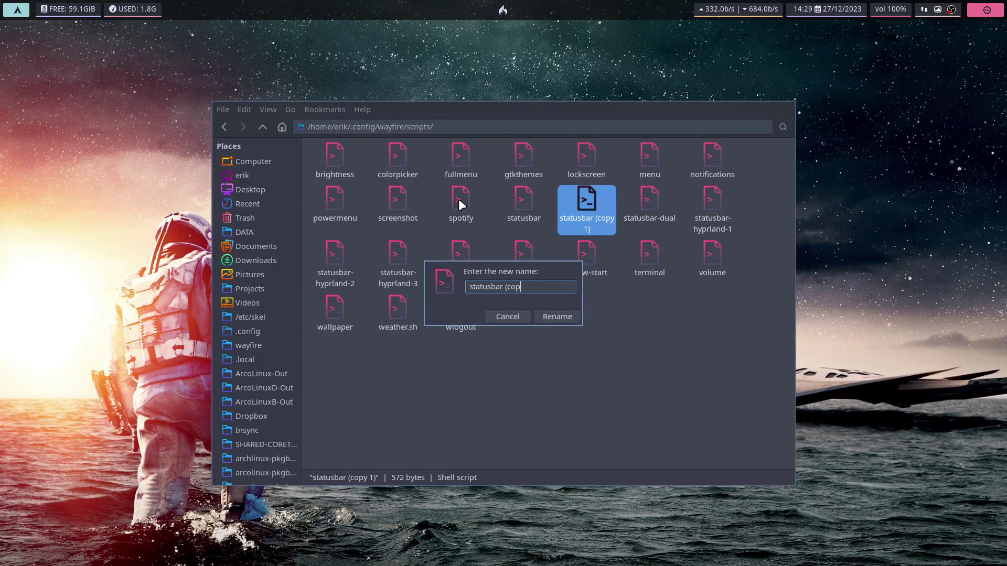
{"action": "key", "text": "BackSpace"}
{"action": "key", "text": "BackSpace"}
{"action": "key", "text": "BackSpace"}
{"action": "type", "text": "-mine"}
{"action": "key", "text": "Return"}
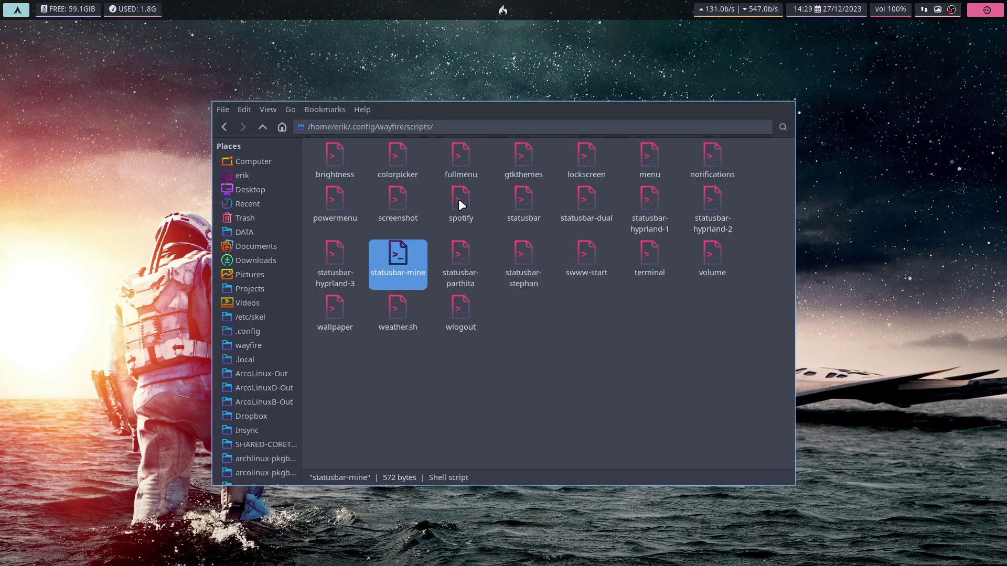
Append -mine after waybar in statusbar-mine's CONFIG and STYLE paths, save, and close the editor
{"action": "double_click", "coordinate": [402, 268]}
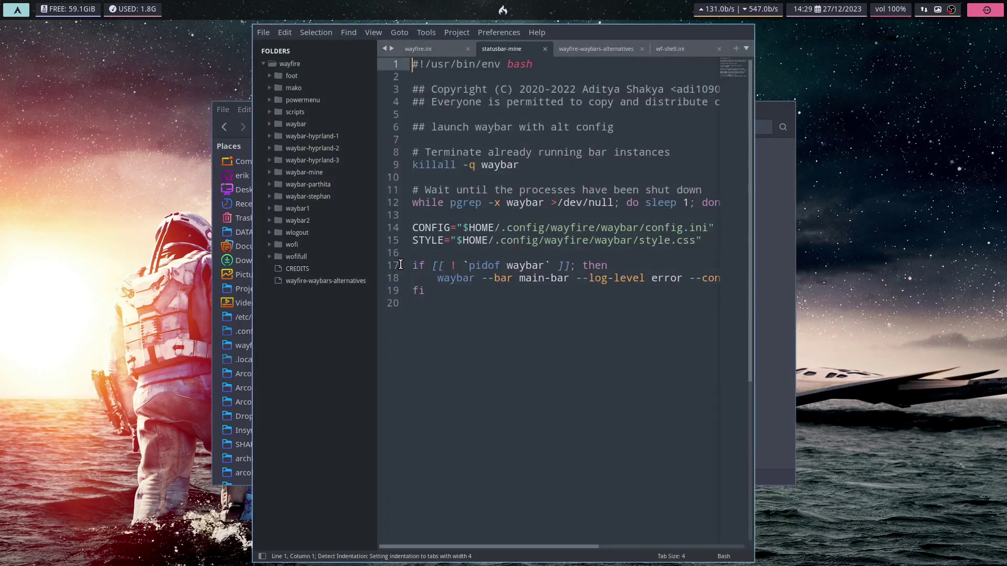
{"action": "key", "text": "F11"}
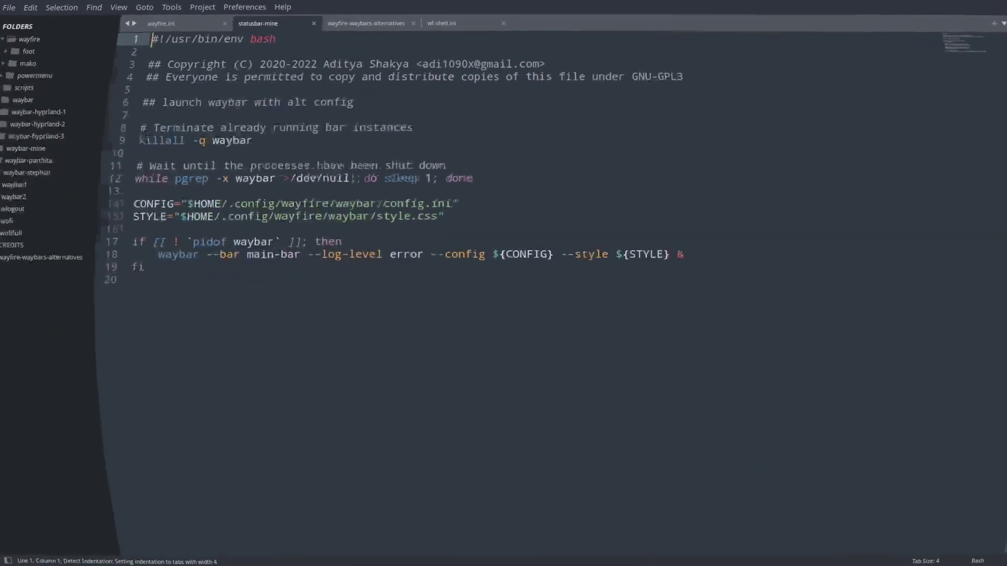
{"action": "left_click", "coordinate": [388, 203]}
{"action": "type", "text": "-mine"}
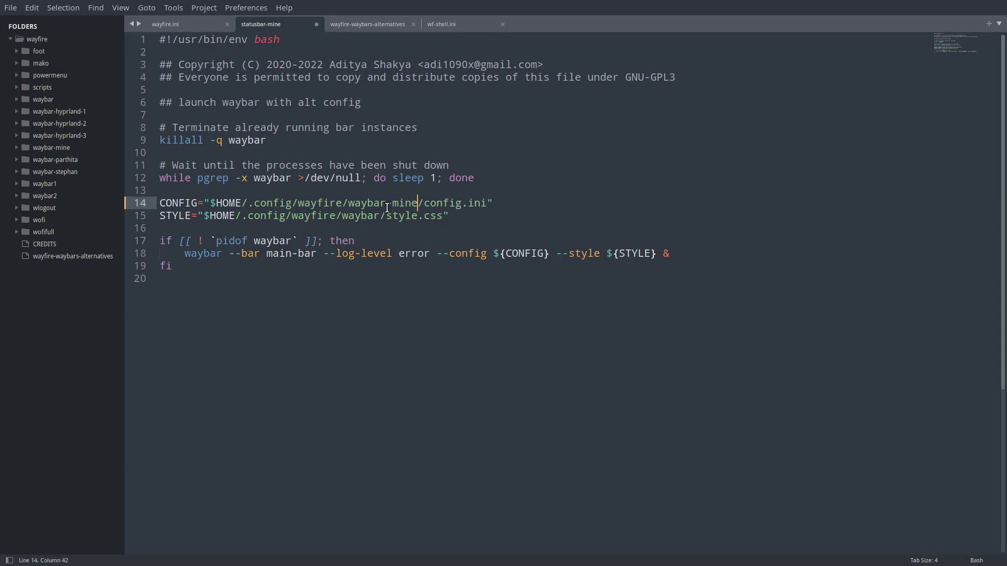
{"action": "left_click", "coordinate": [380, 216]}
{"action": "type", "text": "-mine"}
{"action": "key", "text": "ctrl+s"}
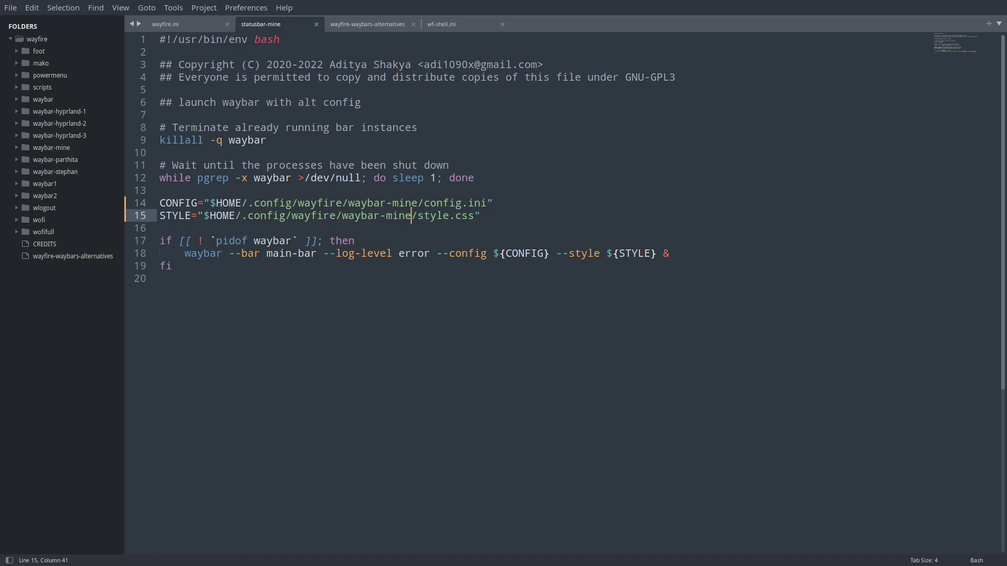
{"action": "key", "text": "super+q"}
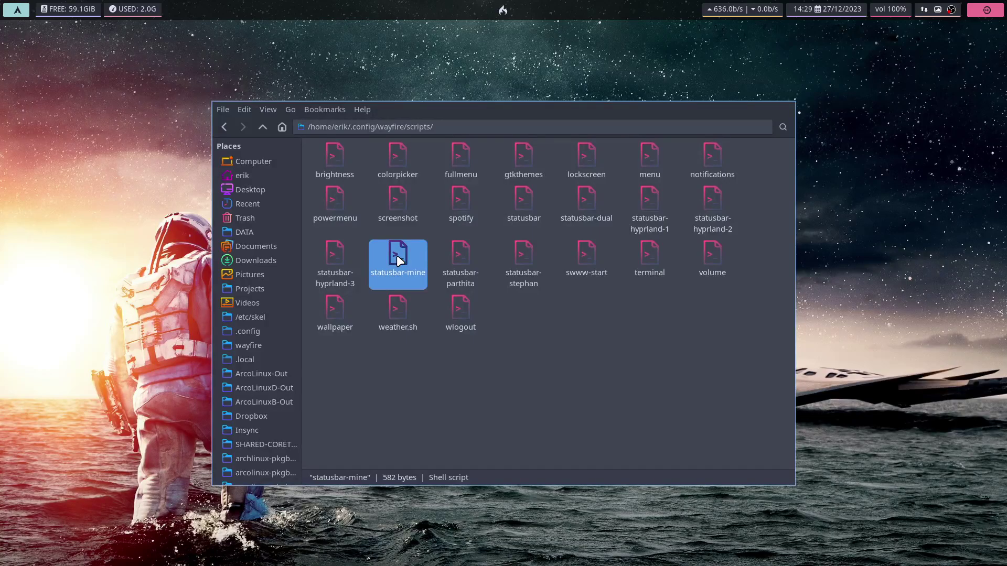
Go up two levels from scripts to ~/.config and scroll down to wayfire.ini
{"action": "left_click", "coordinate": [266, 127]}
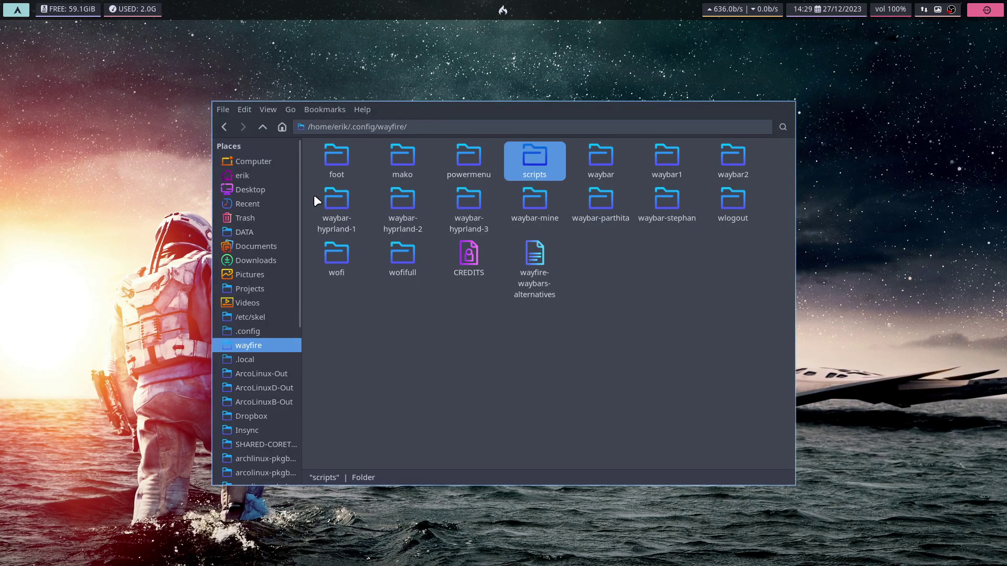
{"action": "left_click", "coordinate": [262, 127]}
{"action": "scroll", "coordinate": [395, 144], "scroll_direction": "down", "scroll_amount": 3}
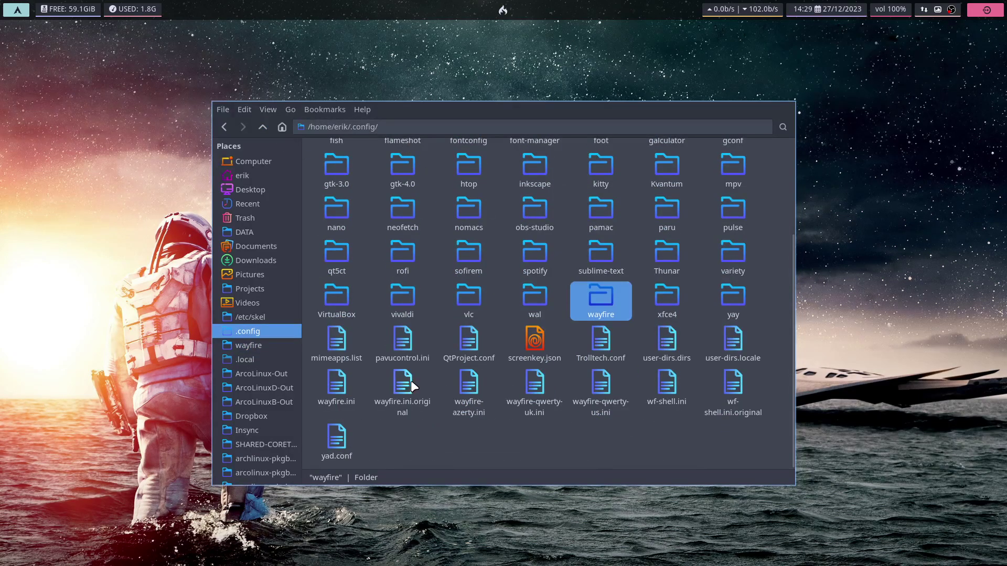
Open wayfire.ini in Sublime Text and maximize the window
{"action": "double_click", "coordinate": [336, 386]}
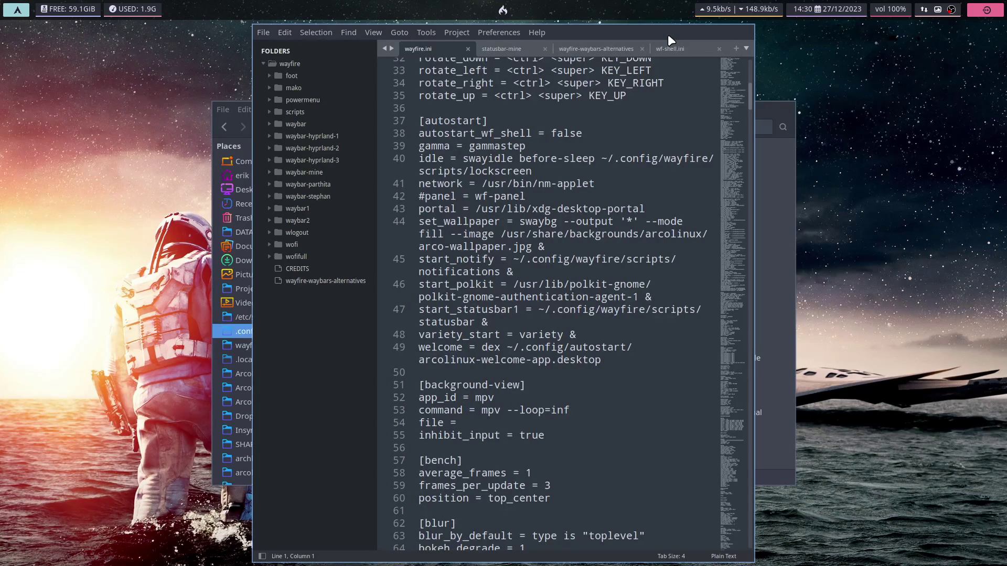
{"action": "key", "text": "super+Up"}
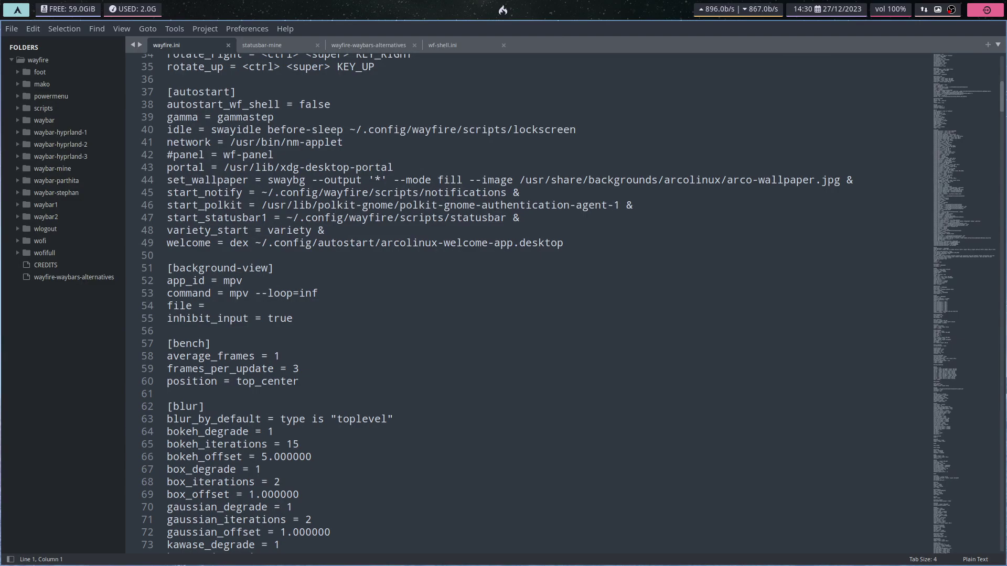
{"action": "left_click_drag", "start_coordinate": [504, 29], "coordinate": [696, 1]}
On line 47, rename the start_statusbar1 entry to start_statusbar_mine, undoing stray scratch typing
{"action": "left_click", "coordinate": [262, 218]}
{"action": "key", "text": "BackSpace"}
{"action": "key", "text": "BackSpace"}
{"action": "key", "text": "BackSpace"}
{"action": "key", "text": "BackSpace"}
{"action": "key", "text": "BackSpace"}
{"action": "key", "text": "BackSpace"}
{"action": "key", "text": "BackSpace"}
{"action": "key", "text": "BackSpace"}
{"action": "key", "text": "BackSpace"}
{"action": "key", "text": "BackSpace"}
{"action": "key", "text": "BackSpace"}
{"action": "key", "text": "BackSpace"}
{"action": "key", "text": "BackSpace"}
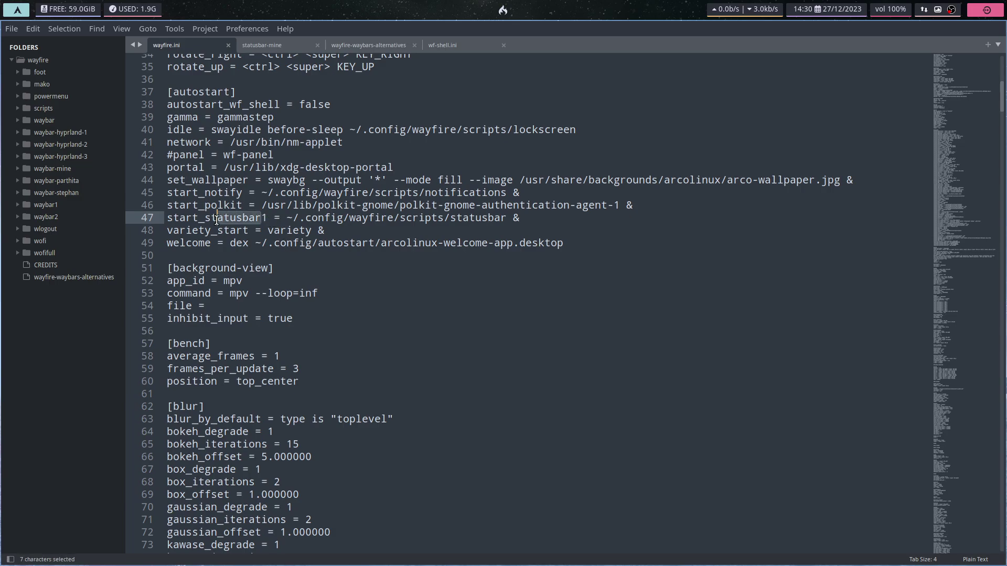
{"action": "type", "text": "dfsdfdsf sdsdf"}
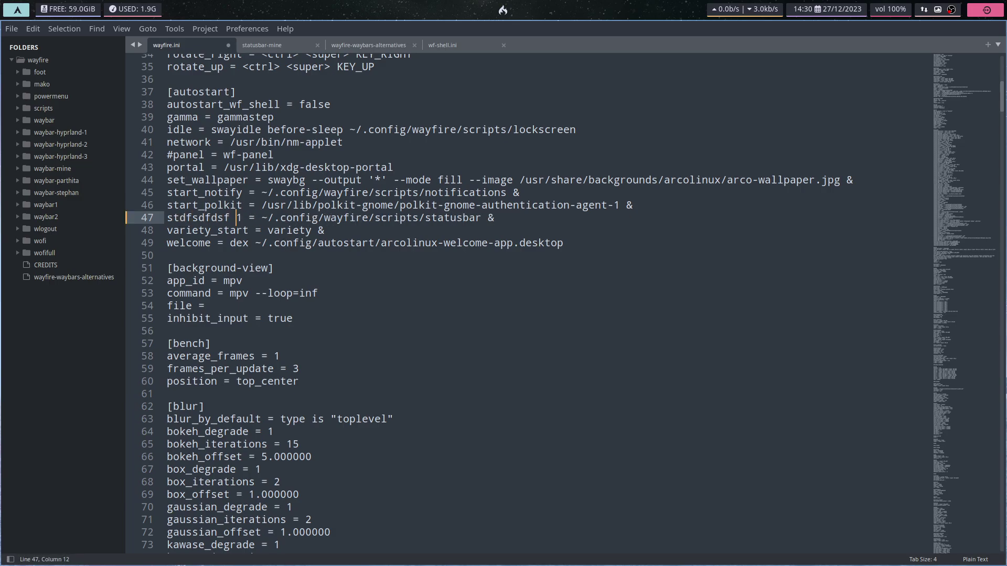
{"action": "key", "text": "Left"}
{"action": "key", "text": "Left"}
{"action": "key", "text": "Left"}
{"action": "key", "text": "Left"}
{"action": "key", "text": "Left"}
{"action": "key", "text": "BackSpace"}
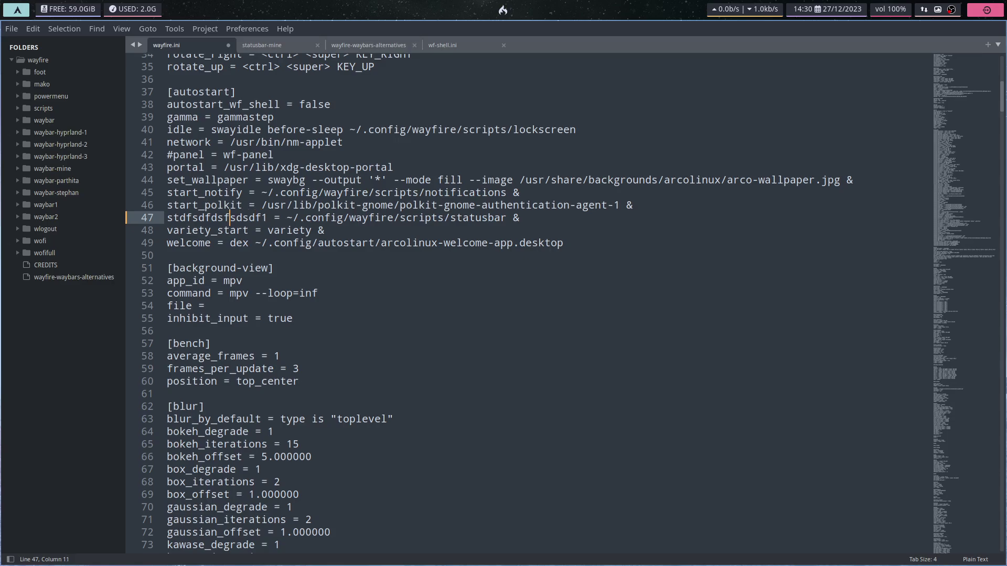
{"action": "key", "text": "ctrl+z"}
{"action": "key", "text": "ctrl+z"}
{"action": "key", "text": "ctrl+z"}
{"action": "key", "text": "ctrl+z"}
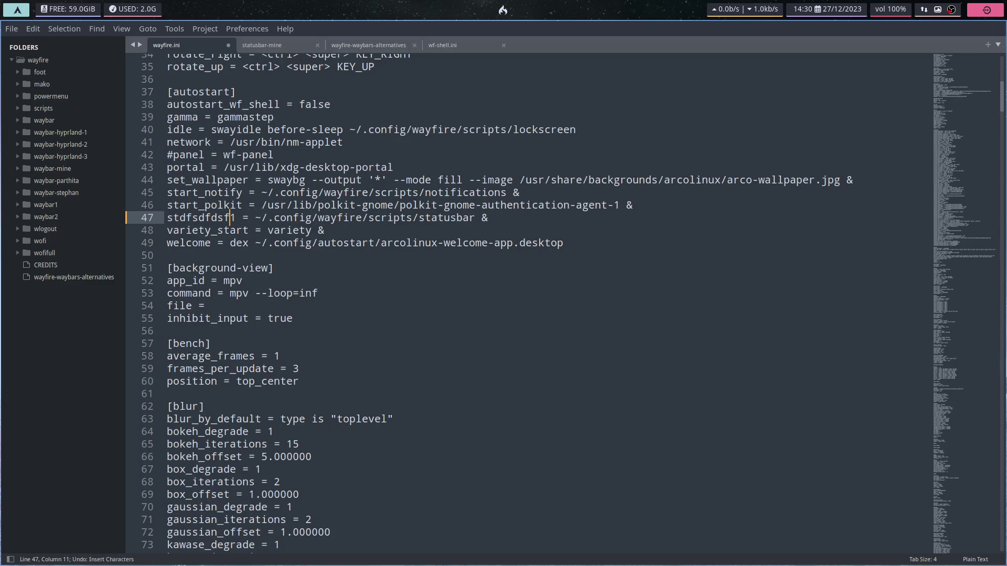
{"action": "key", "text": "Right"}
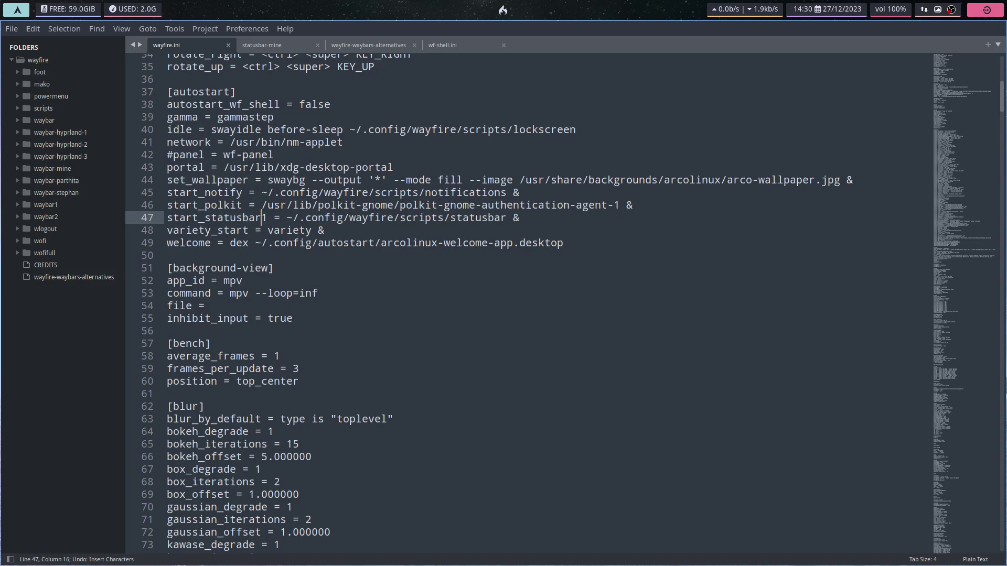
{"action": "key", "text": "Right"}
{"action": "key", "text": "BackSpace"}
{"action": "type", "text": "_mine"}
Change the entry's script path to ~/.config/wayfire/scripts/statusbar-mine and save
{"action": "key", "text": "Right"}
{"action": "key", "text": "Right"}
{"action": "key", "text": "Right"}
{"action": "key", "text": "Right"}
{"action": "key", "text": "Right"}
{"action": "key", "text": "Right"}
{"action": "key", "text": "Right"}
{"action": "key", "text": "Right"}
{"action": "key", "text": "Right"}
{"action": "key", "text": "Right"}
{"action": "key", "text": "Right"}
{"action": "key", "text": "Right"}
{"action": "key", "text": "Right"}
{"action": "key", "text": "Right"}
{"action": "key", "text": "Right"}
{"action": "key", "text": "Right"}
{"action": "key", "text": "Right"}
{"action": "key", "text": "Right"}
{"action": "key", "text": "Right"}
{"action": "key", "text": "Right"}
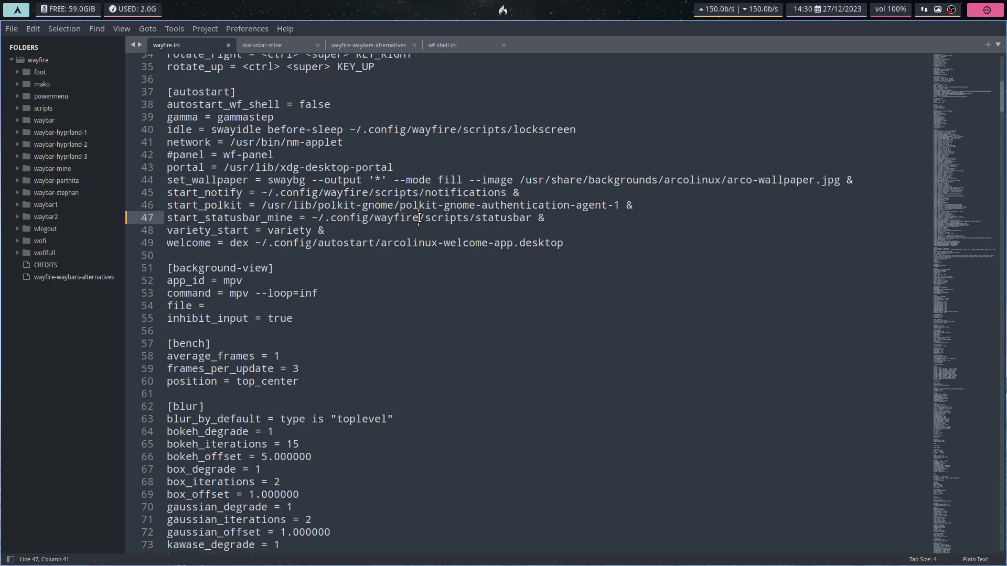
{"action": "type", "text": "-ùo,e"}
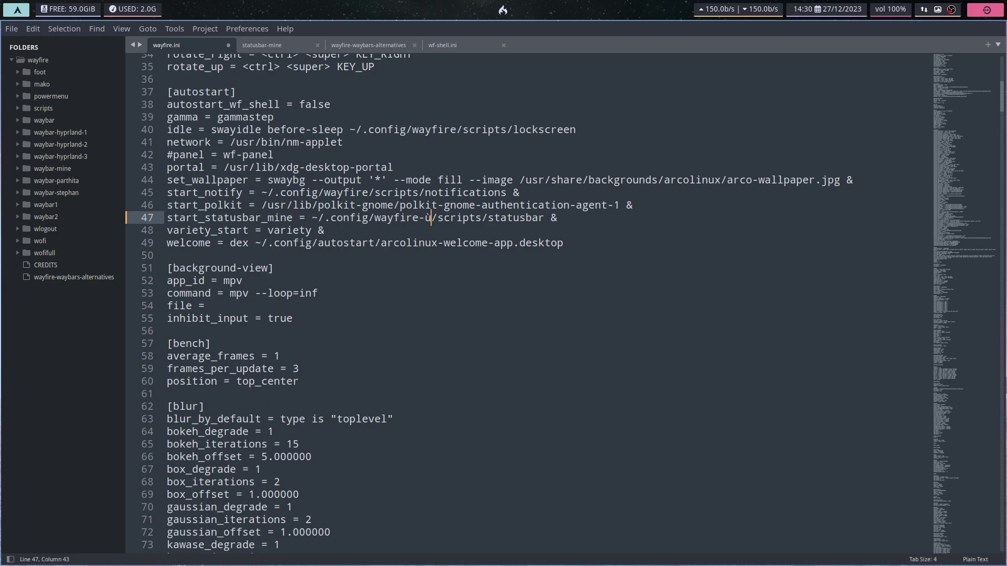
{"action": "key", "text": "BackSpace"}
{"action": "key", "text": "BackSpace"}
{"action": "key", "text": "BackSpace"}
{"action": "key", "text": "BackSpace"}
{"action": "key", "text": "BackSpace"}
{"action": "key", "text": "Right"}
{"action": "key", "text": "Right"}
{"action": "key", "text": "Right"}
{"action": "key", "text": "Right"}
{"action": "key", "text": "Right"}
{"action": "key", "text": "Right"}
{"action": "key", "text": "Right"}
{"action": "key", "text": "Right"}
{"action": "key", "text": "Right"}
{"action": "key", "text": "Right"}
{"action": "key", "text": "Right"}
{"action": "key", "text": "Right"}
{"action": "key", "text": "Right"}
{"action": "key", "text": "Right"}
{"action": "key", "text": "Right"}
{"action": "key", "text": "Right"}
{"action": "key", "text": "Right"}
{"action": "key", "text": "Right"}
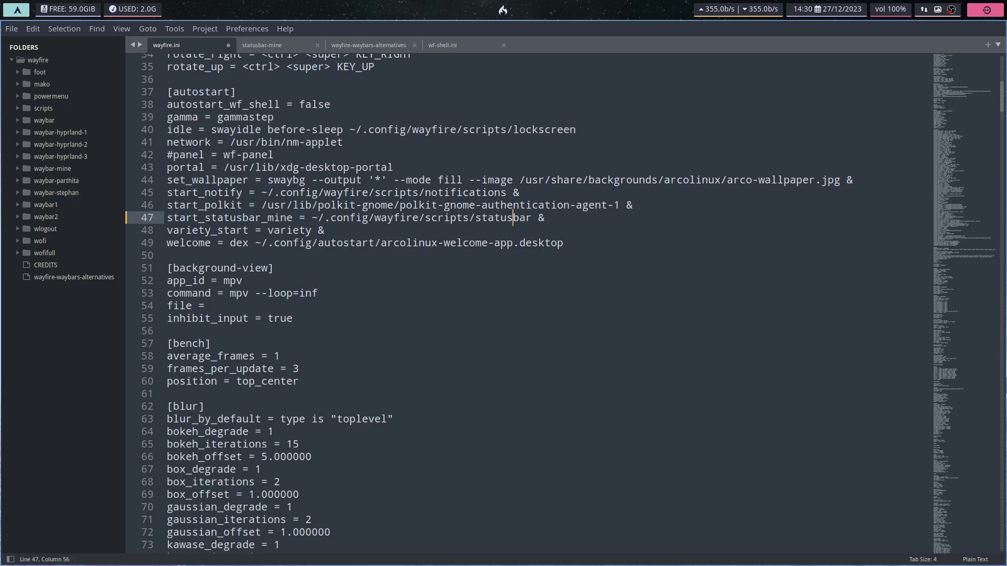
{"action": "type", "text": "-mine"}
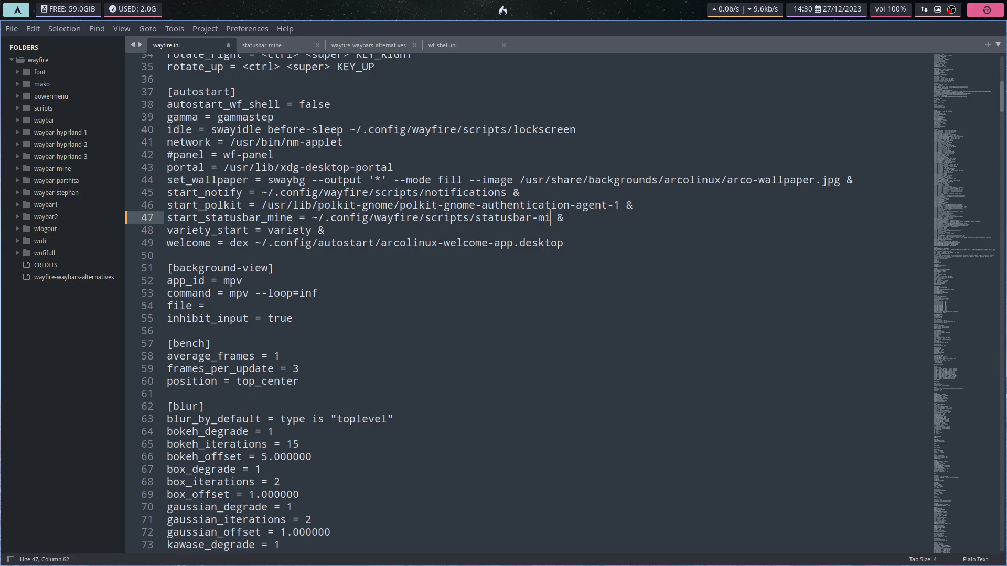
{"action": "key", "text": "ctrl+s"}
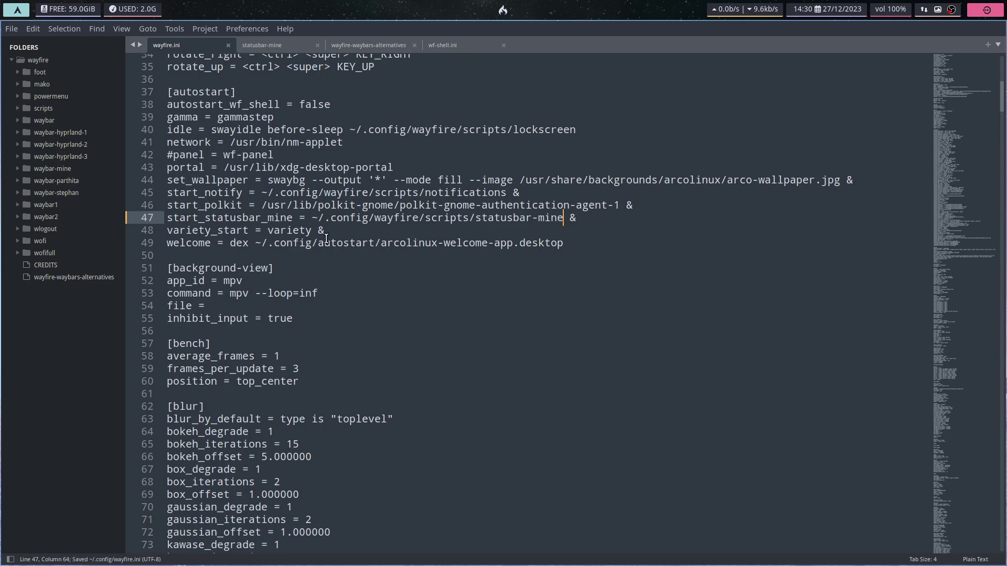
Recheck the start_statusbar_mine name on line 47 and save wayfire.ini again
{"action": "left_click", "coordinate": [249, 218]}
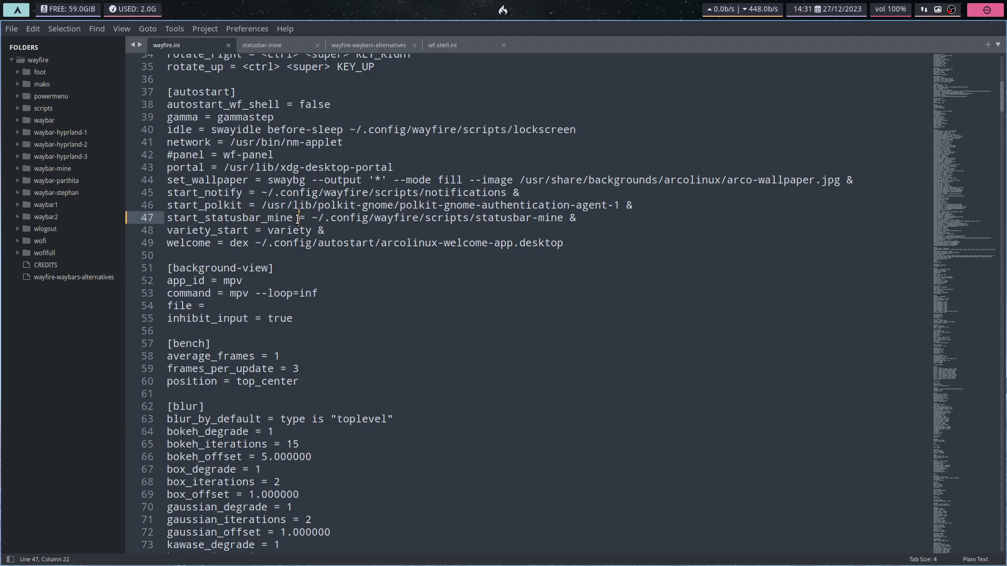
{"action": "left_click_drag", "start_coordinate": [299, 218], "coordinate": [166, 220]}
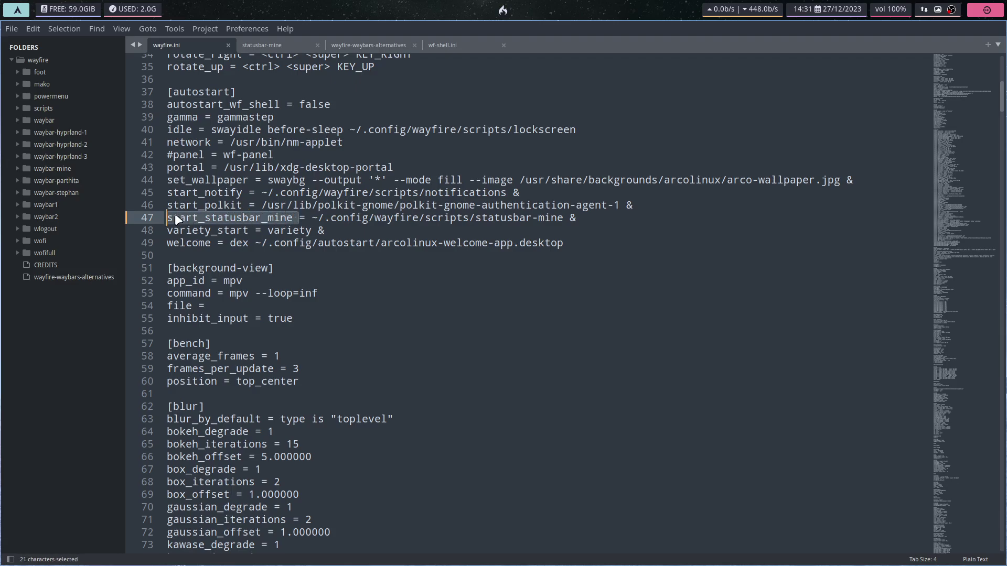
{"action": "left_click", "coordinate": [229, 205]}
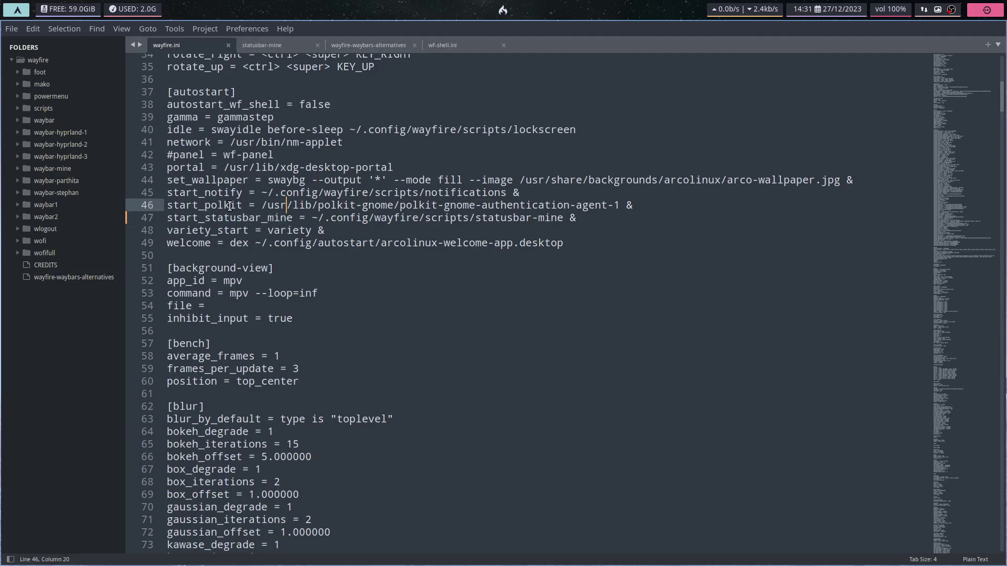
{"action": "left_click", "coordinate": [284, 206]}
{"action": "left_click", "coordinate": [268, 218]}
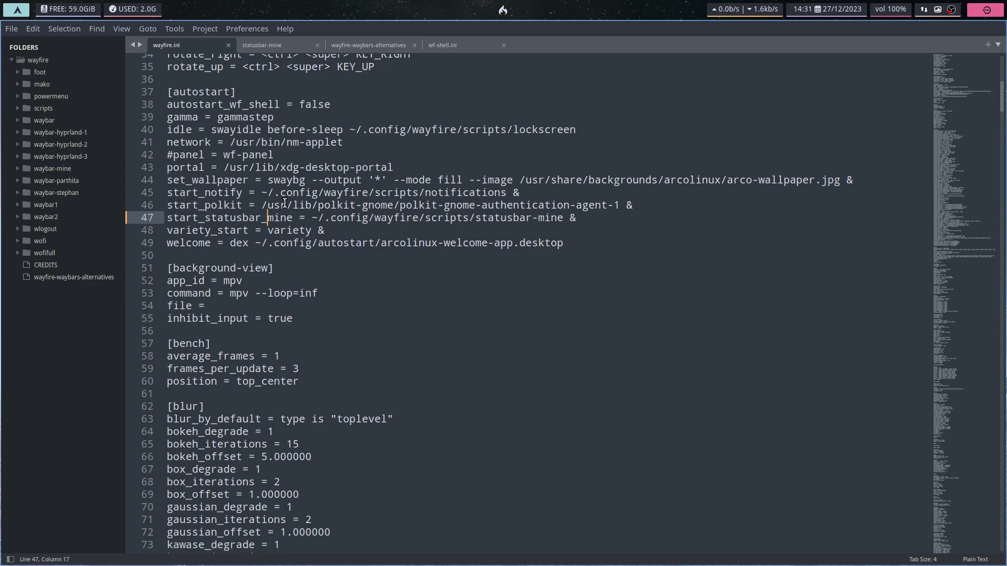
{"action": "key", "text": "ctrl+s"}
Close the editor, open wayfire then waybar-mine, and open its modules file in Sublime Text
{"action": "key", "text": "super+q"}
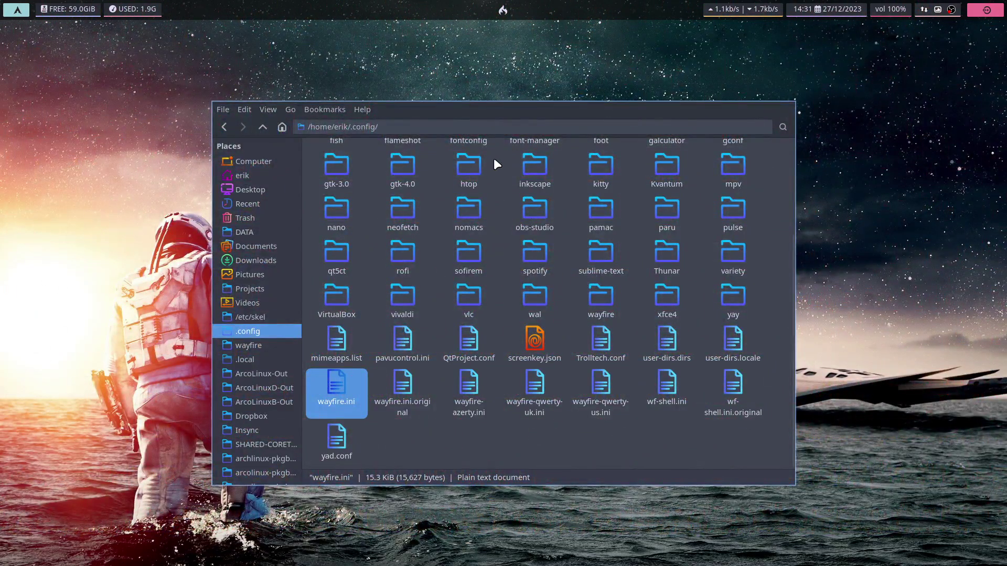
{"action": "scroll", "coordinate": [405, 357], "scroll_direction": "up", "scroll_amount": 3}
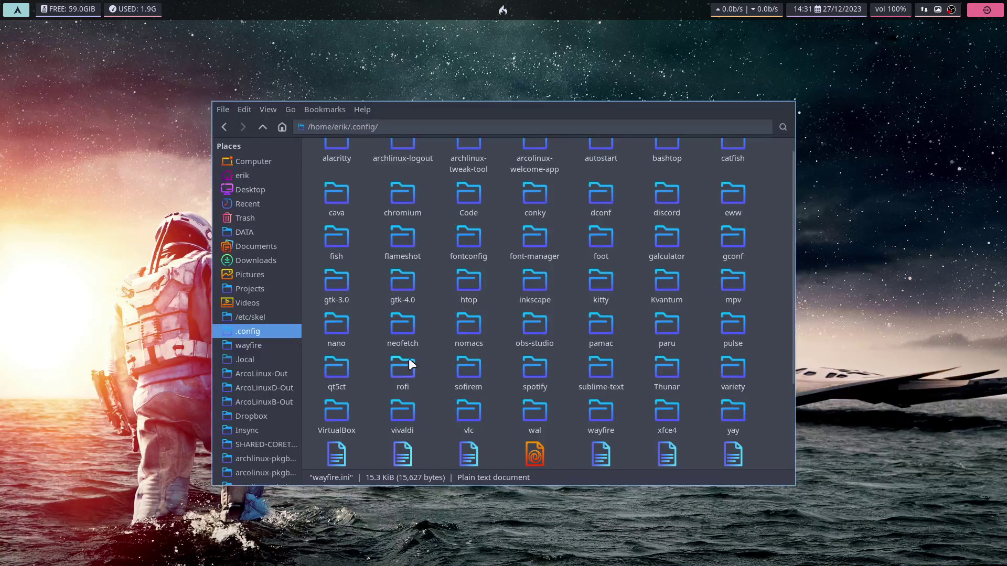
{"action": "scroll", "coordinate": [439, 362], "scroll_direction": "down", "scroll_amount": 2}
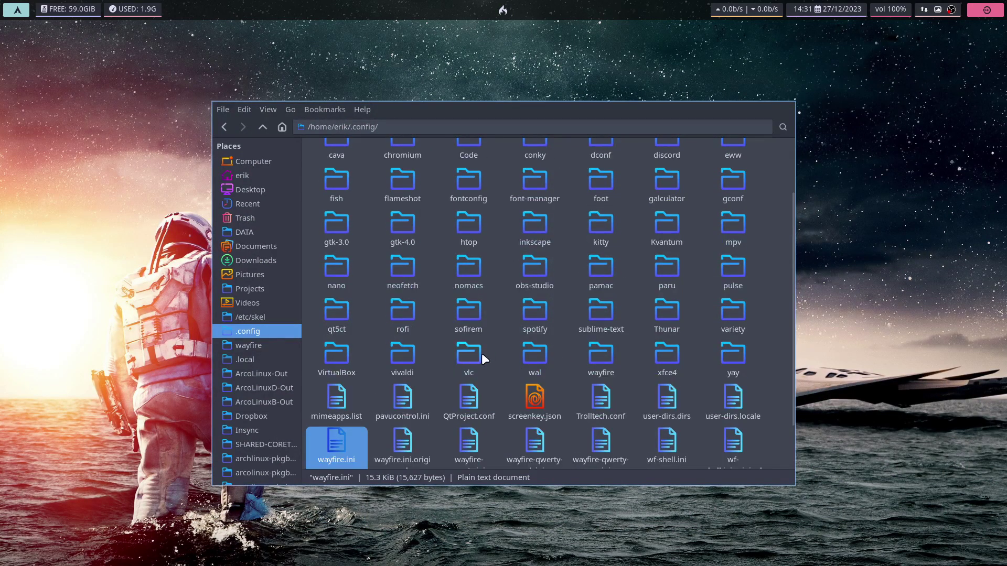
{"action": "double_click", "coordinate": [600, 352]}
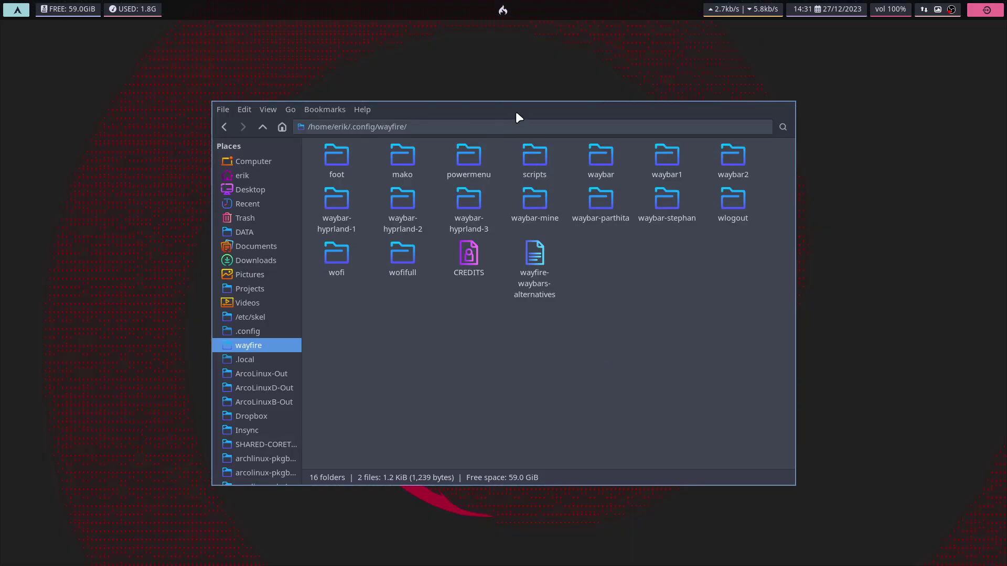
{"action": "mouse_move", "coordinate": [515, 111]}
{"action": "left_mouse_down"}
{"action": "mouse_move", "coordinate": [1004, 110]}
{"action": "mouse_move", "coordinate": [524, 105]}
{"action": "left_mouse_up"}
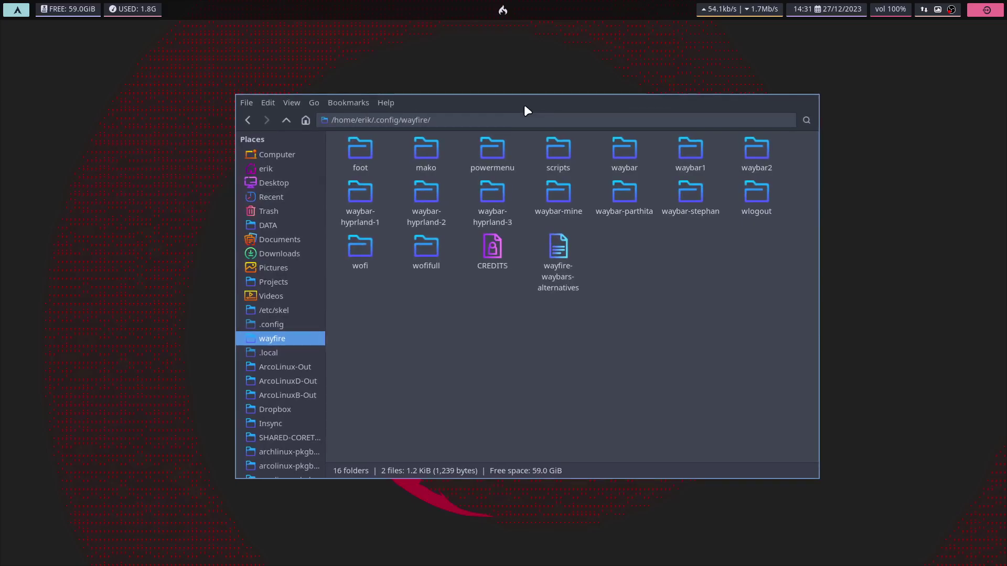
{"action": "double_click", "coordinate": [560, 195]}
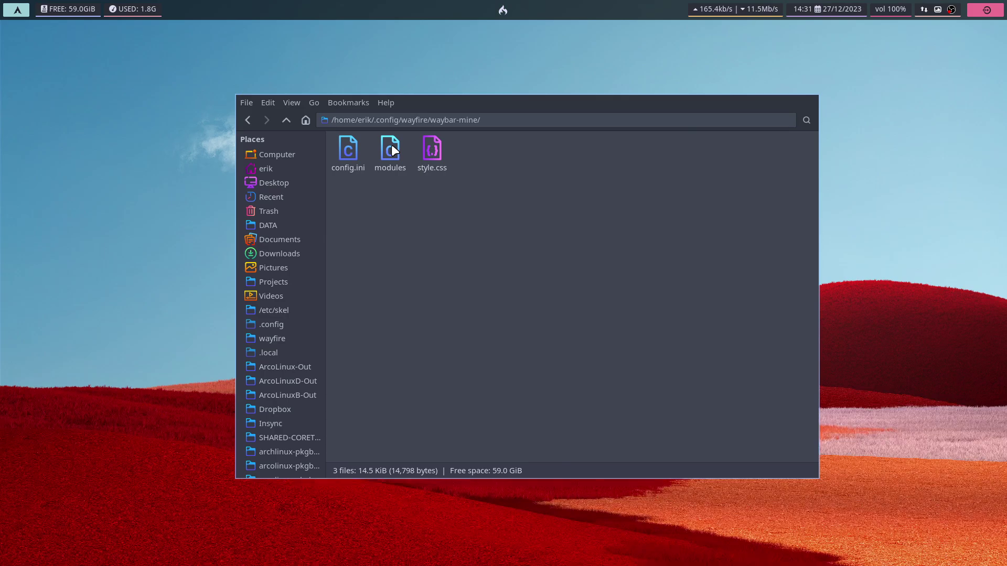
{"action": "double_click", "coordinate": [391, 145]}
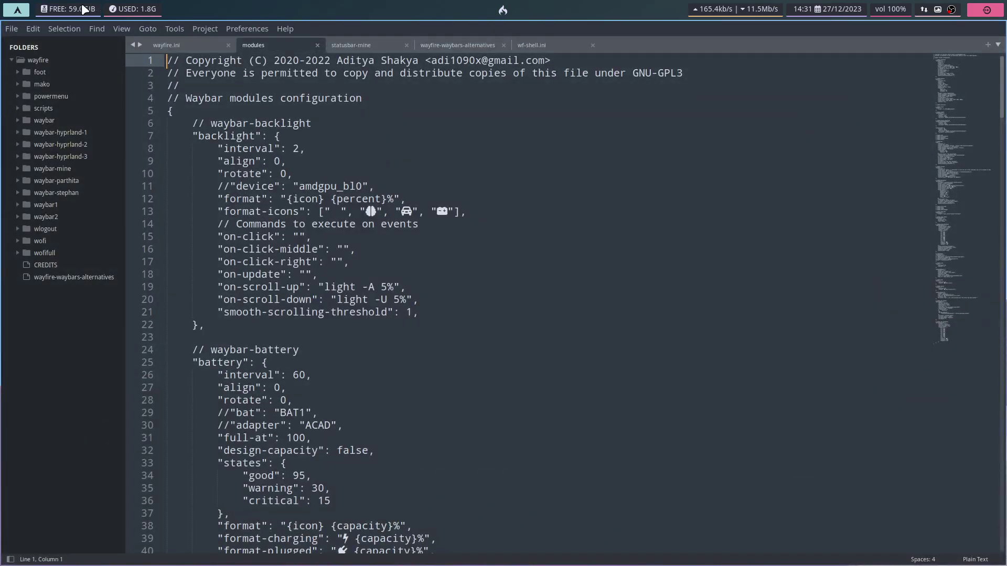
Close modules, open config.ini, delete "disk" and "memory" from line 27, and save
{"action": "mouse_move", "coordinate": [117, 6]}
{"action": "key", "text": "super+q"}
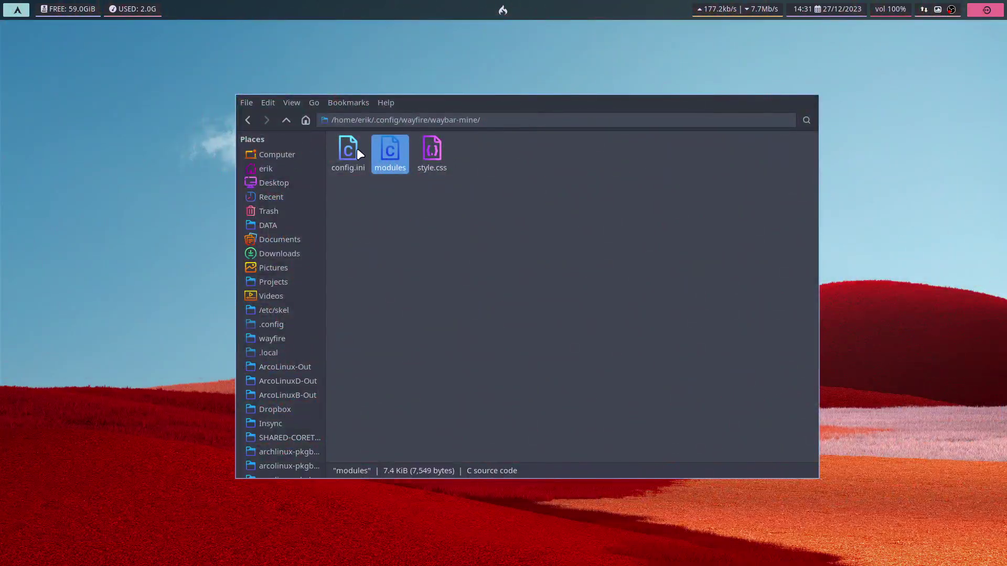
{"action": "double_click", "coordinate": [352, 147]}
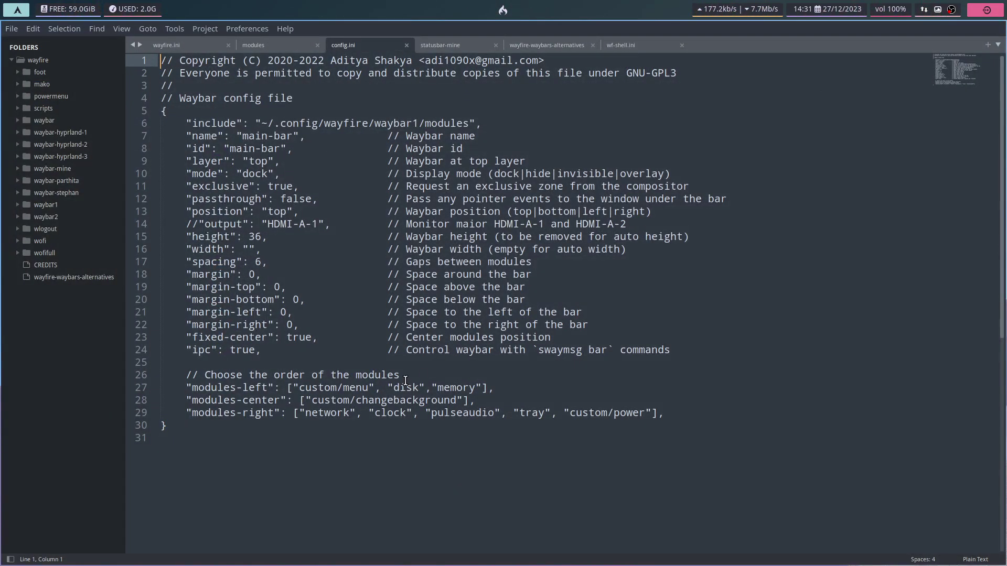
{"action": "left_click_drag", "start_coordinate": [388, 388], "coordinate": [481, 386]}
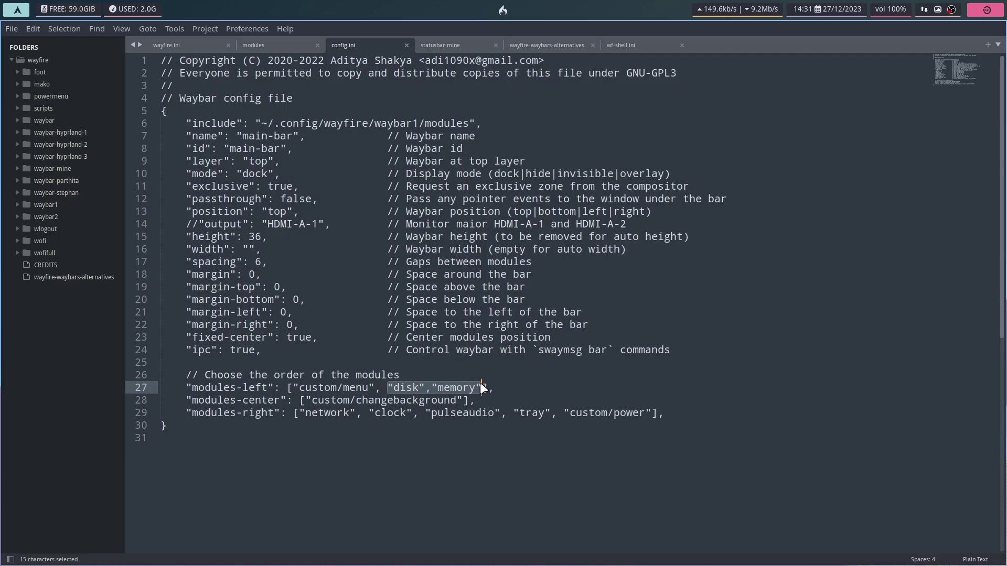
{"action": "key", "text": "BackSpace"}
{"action": "key", "text": "BackSpace"}
{"action": "key", "text": "BackSpace"}
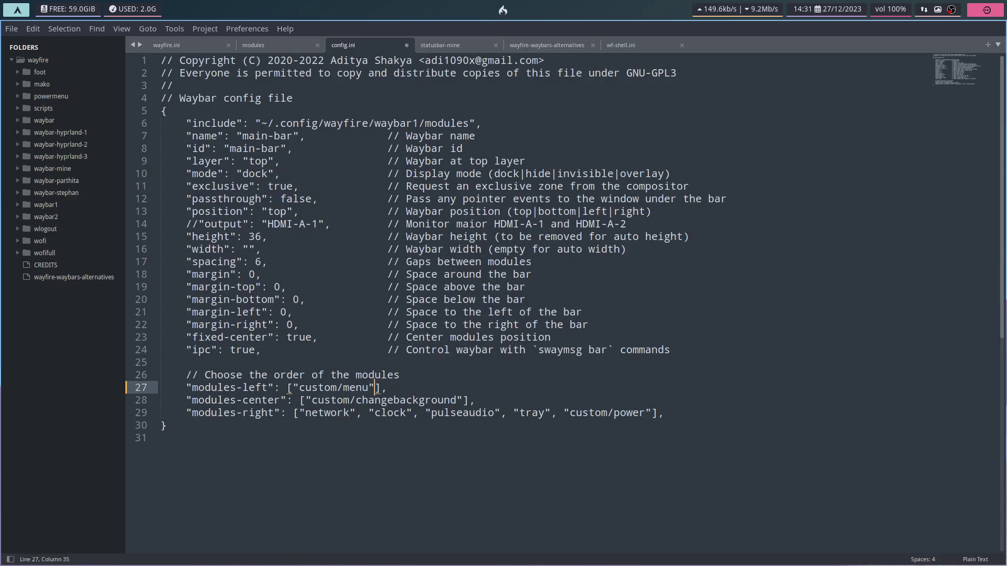
{"action": "key", "text": "ctrl+s"}
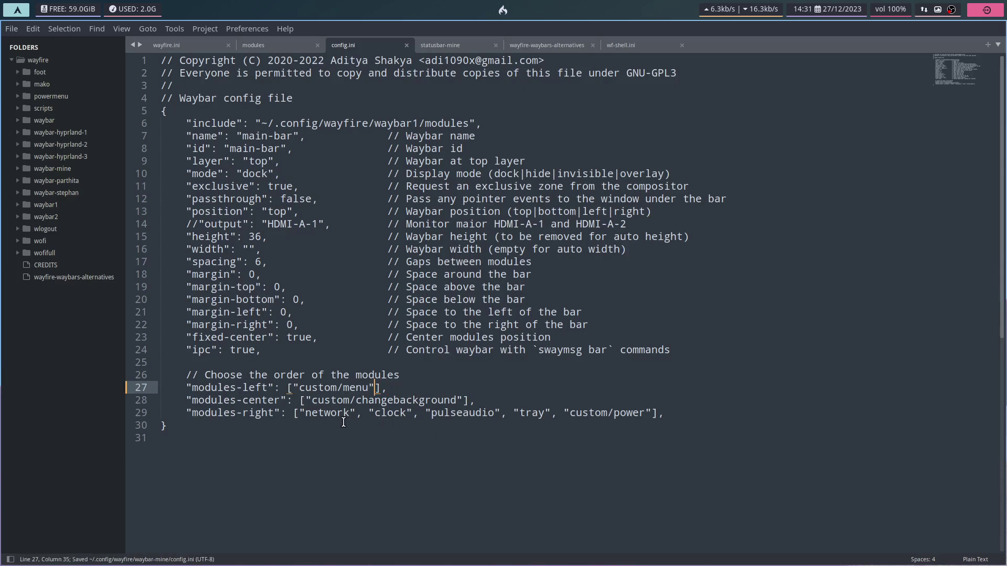
Delete "network" and "pulseaudio" from the line 29 module list and save config.ini
{"action": "left_click_drag", "start_coordinate": [299, 413], "coordinate": [369, 413]}
{"action": "key", "text": "BackSpace"}
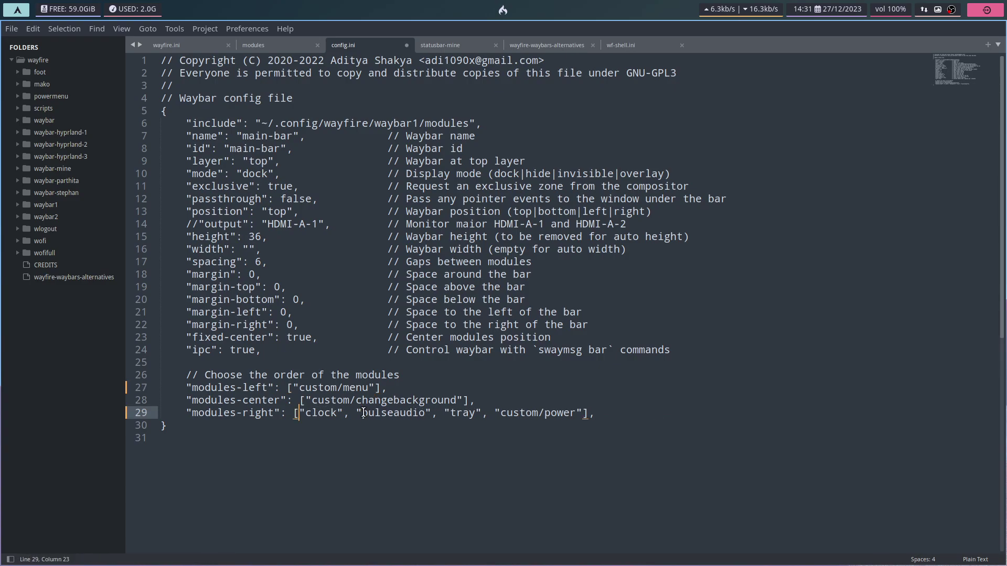
{"action": "left_click_drag", "start_coordinate": [356, 413], "coordinate": [444, 416]}
{"action": "key", "text": "BackSpace"}
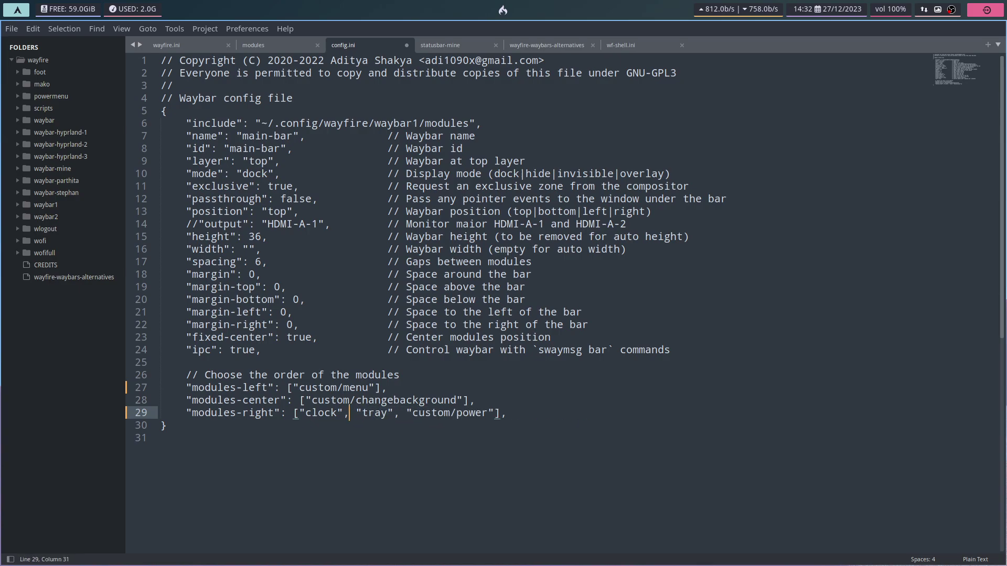
{"action": "key", "text": "ctrl+s"}
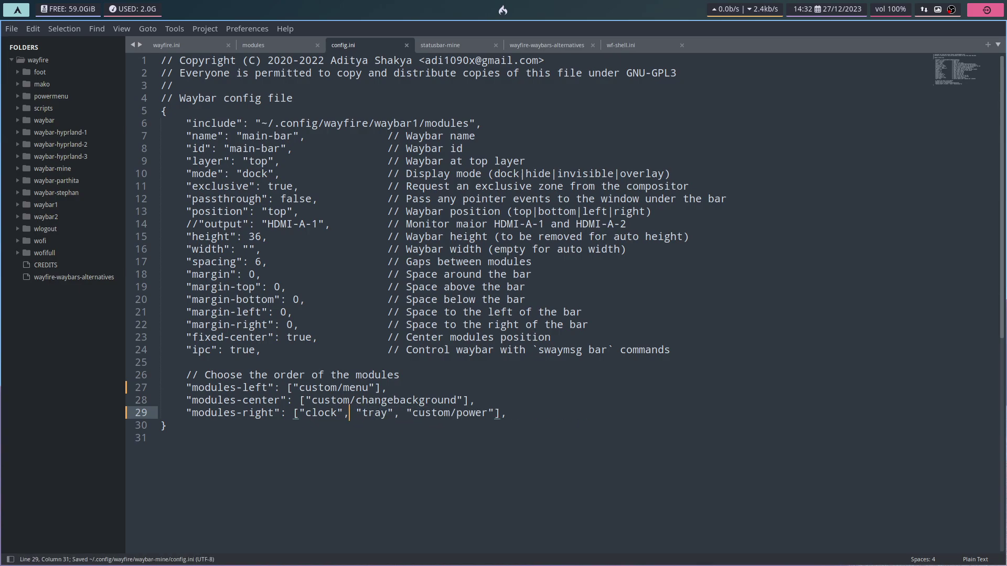
{"action": "key", "text": "super+a"}
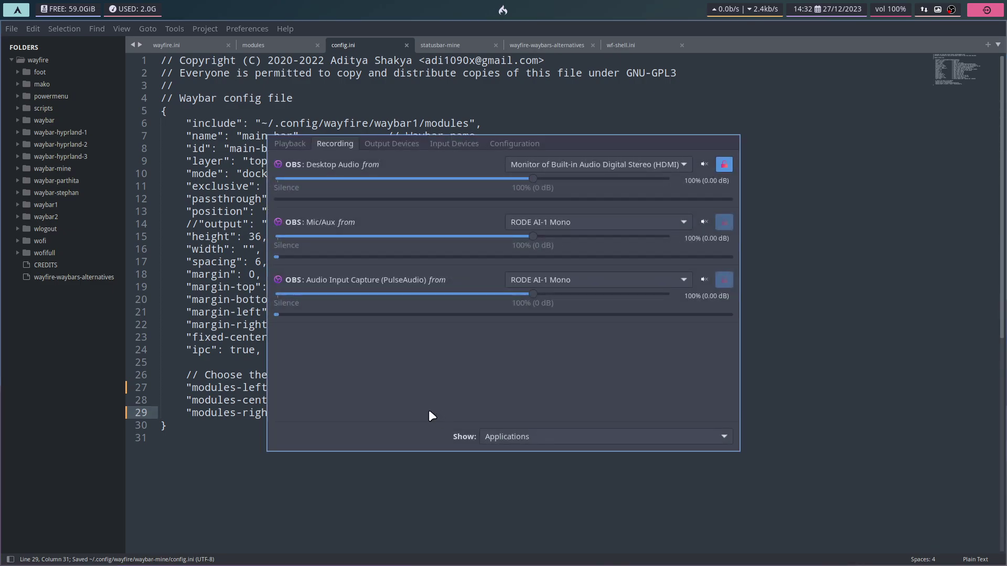
{"action": "key", "text": "super+a"}
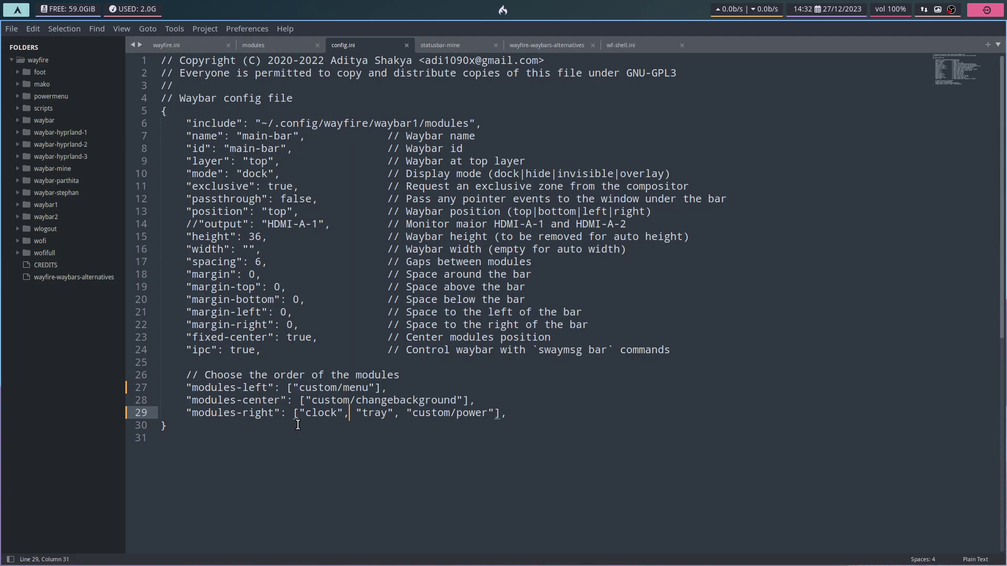
Save and close the editor, go up to wayfire, open scripts, and select statusbar-mine
{"action": "key", "text": "ctrl+s"}
{"action": "key", "text": "ctrl+q"}
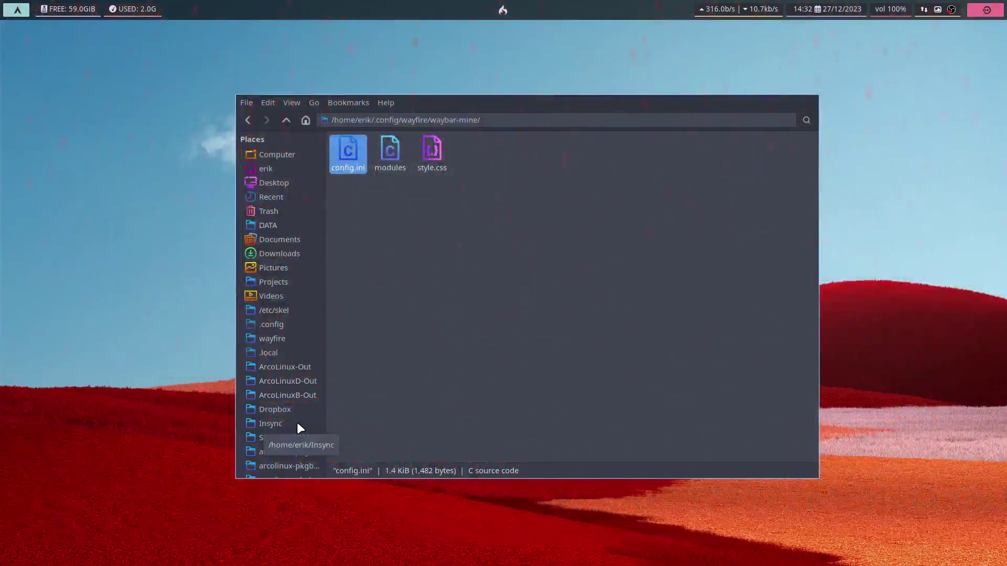
{"action": "left_click", "coordinate": [284, 121]}
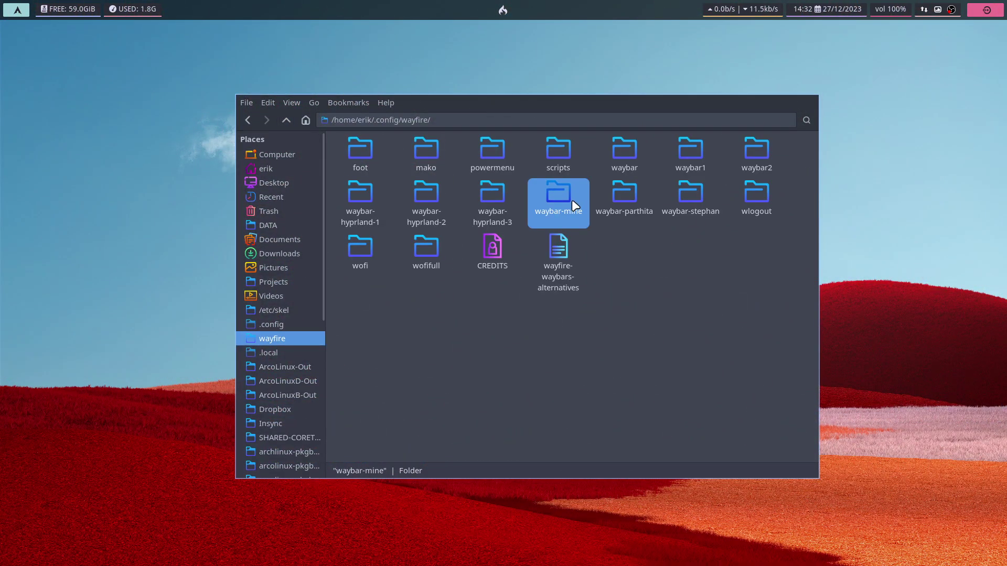
{"action": "double_click", "coordinate": [557, 150]}
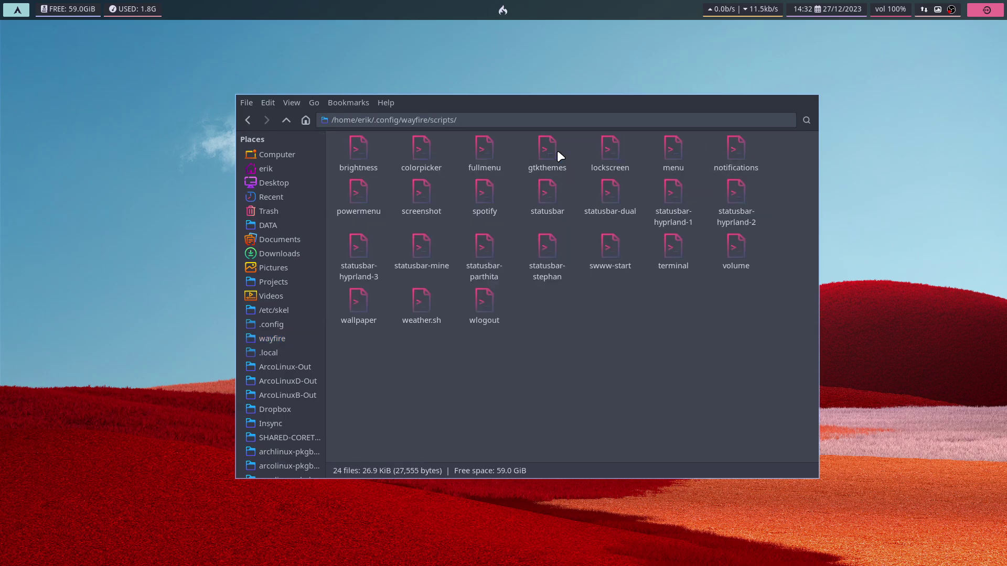
{"action": "left_click", "coordinate": [427, 242]}
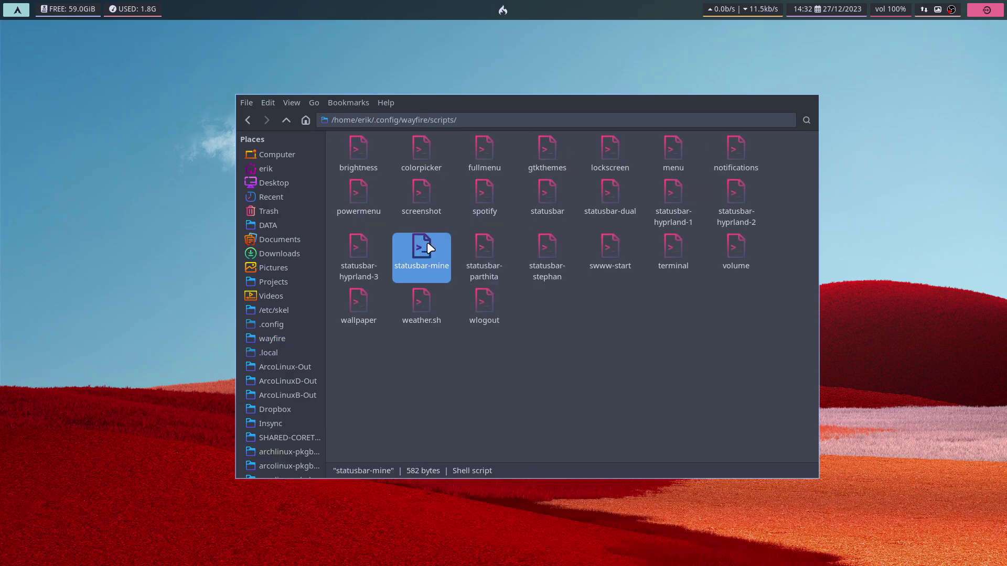
Open a terminal in the scripts folder, placing it lower right and the file manager top left
{"action": "right_click", "coordinate": [605, 410]}
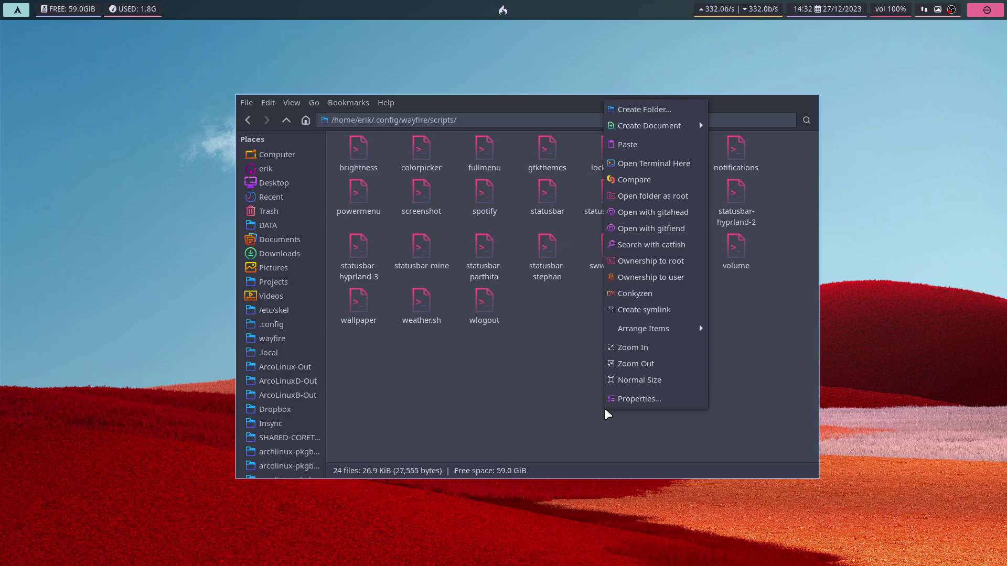
{"action": "left_click", "coordinate": [660, 164]}
{"action": "left_click_drag", "start_coordinate": [628, 348], "coordinate": [832, 487]}
{"action": "left_click_drag", "start_coordinate": [556, 105], "coordinate": [317, 79]}
Run ./statusbar-mine to load the clock, tray and power bar, then close Alacritty
{"action": "type", "text": "./st"}
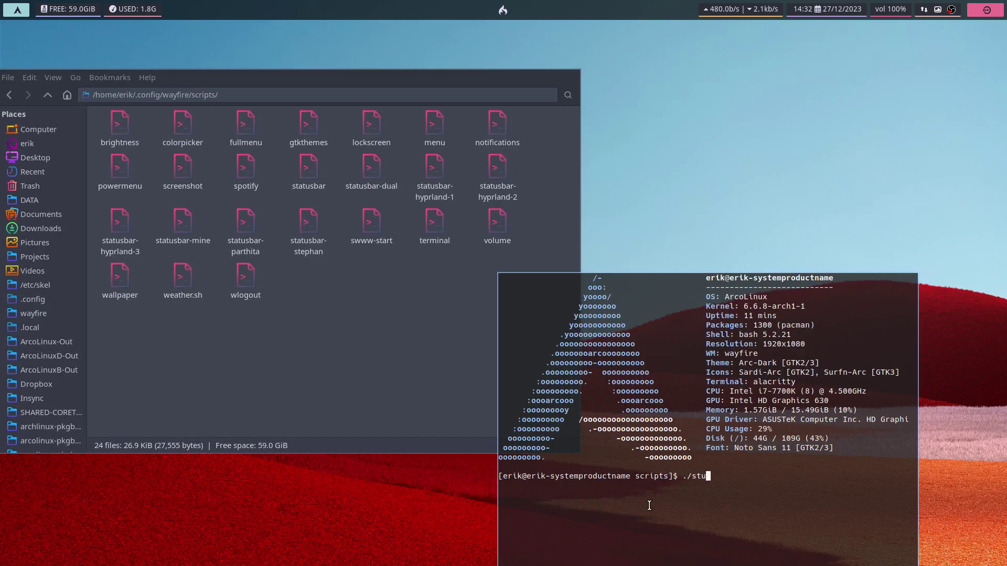
{"action": "type", "text": "atu"}
{"action": "key", "text": "Tab"}
{"action": "type", "text": "-mine"}
{"action": "key", "text": "Return"}
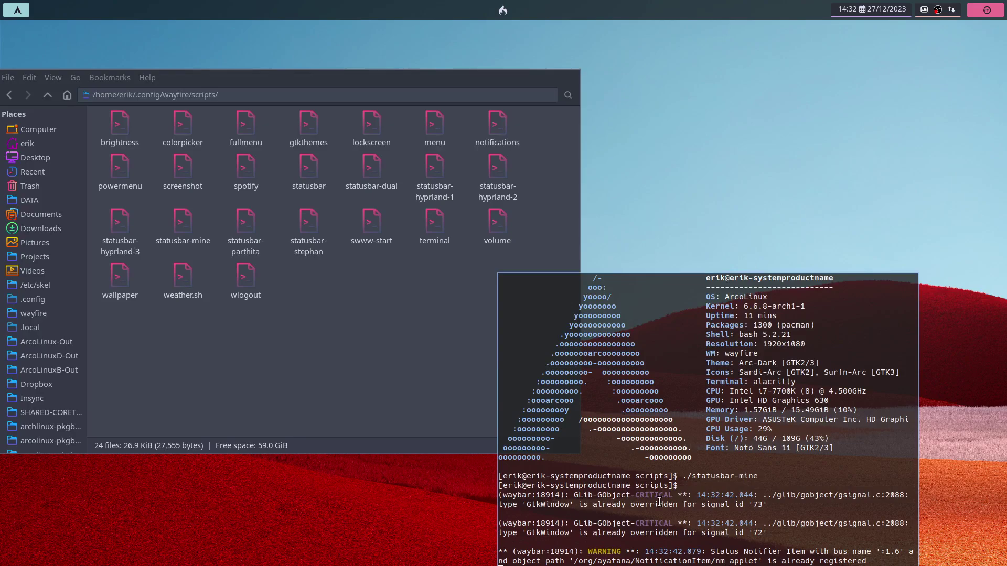
{"action": "key", "text": "super+q"}
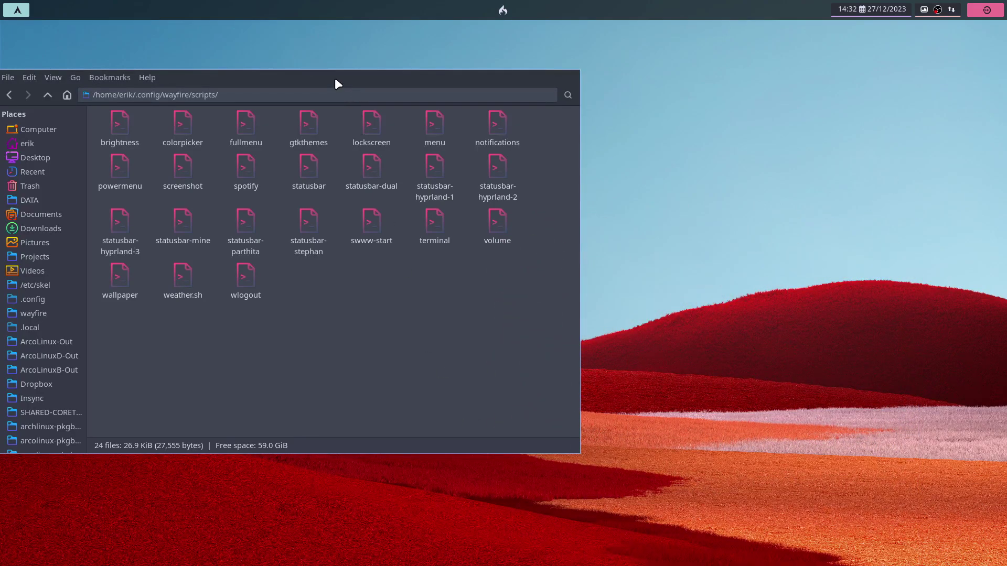
Recentre the file manager, then open and close the new bar's application launcher
{"action": "left_click_drag", "start_coordinate": [338, 83], "coordinate": [609, 104]}
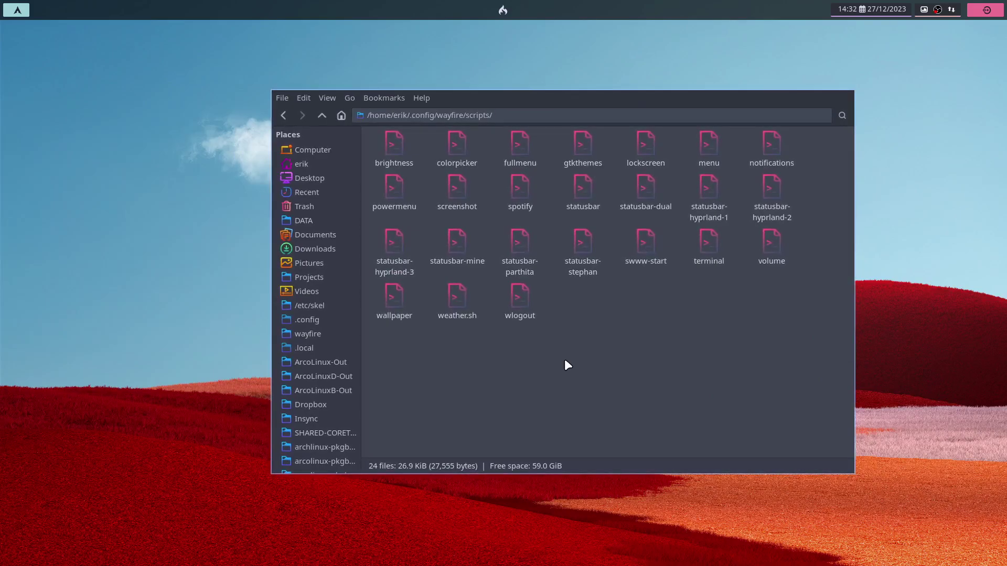
{"action": "left_click", "coordinate": [15, 10]}
{"action": "left_click", "coordinate": [15, 10]}
Open and dismiss the bar's logout options, switch to a wave wallpaper, and close Thunar
{"action": "left_click", "coordinate": [991, 9]}
{"action": "left_click", "coordinate": [992, 9]}
{"action": "left_click", "coordinate": [502, 10]}
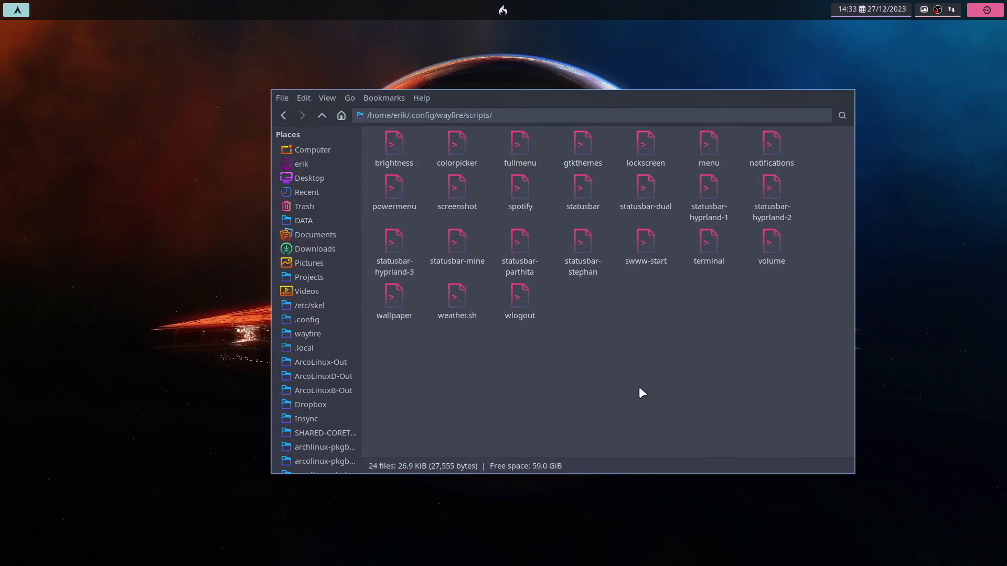
{"action": "key", "text": "super+q"}
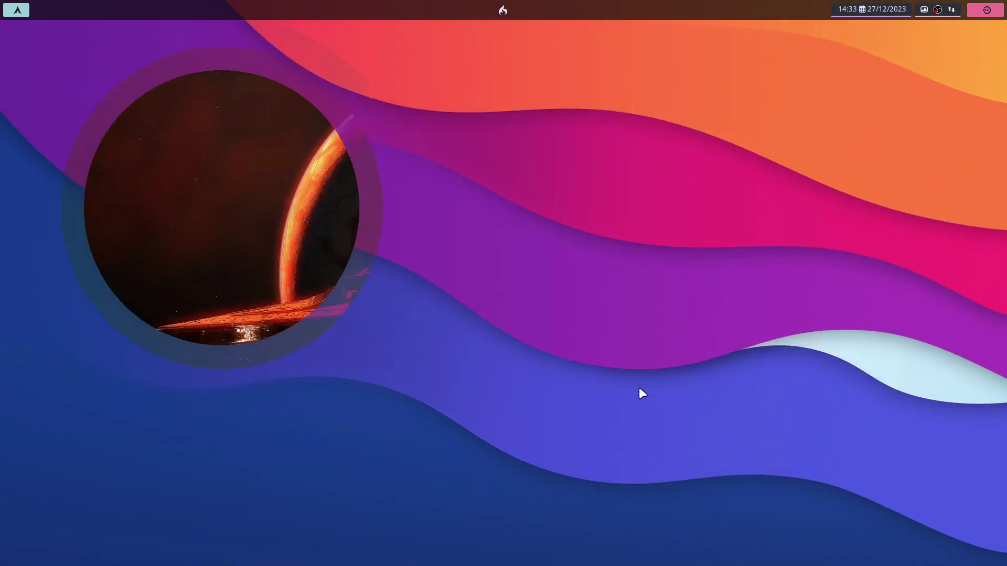